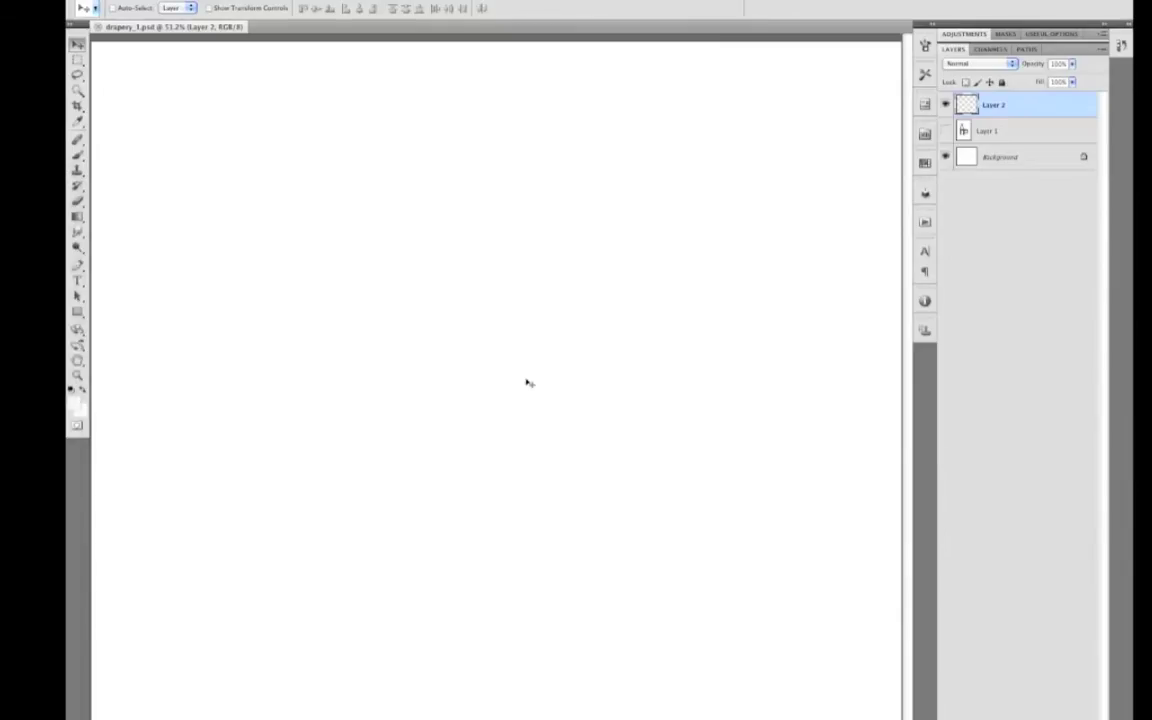
Sketch the outline of a hanging cloth with a gathered peak and ragged hem on Layer 2 using a thin black brush
key(b)
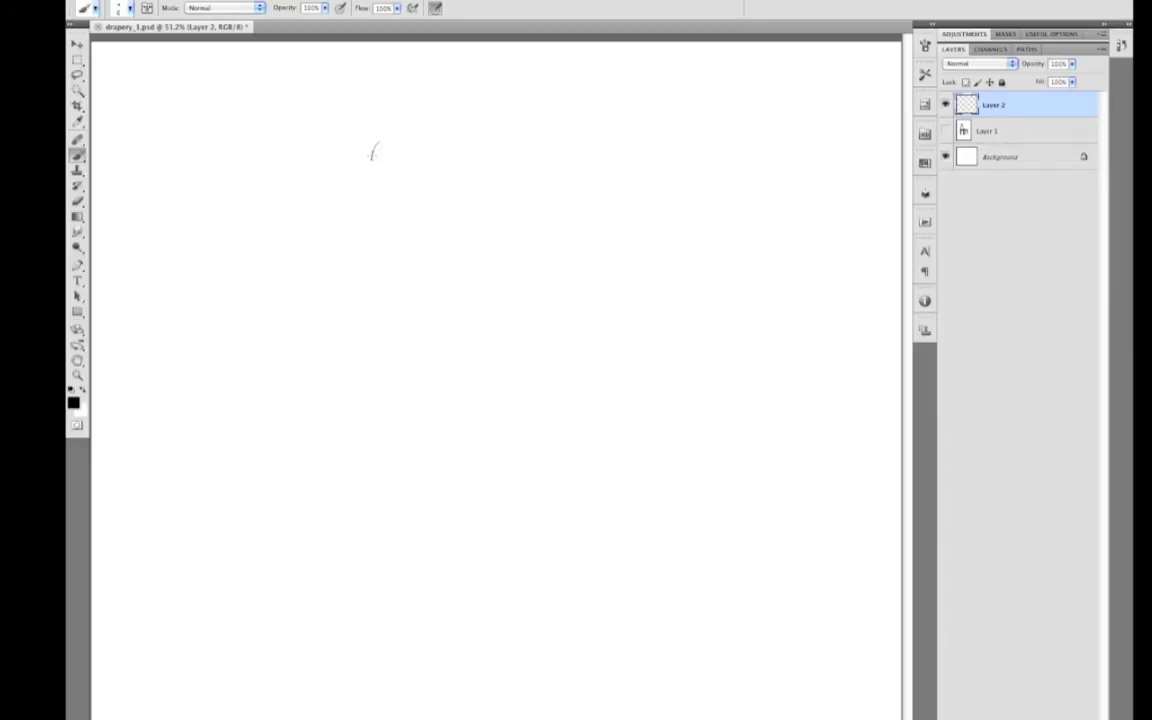
drag(372, 156, 342, 388)
mouse_move(361, 436)
mouse_down()
mouse_move(413, 414)
mouse_move(394, 431)
mouse_move(457, 396)
mouse_up()
key(ctrl+z)
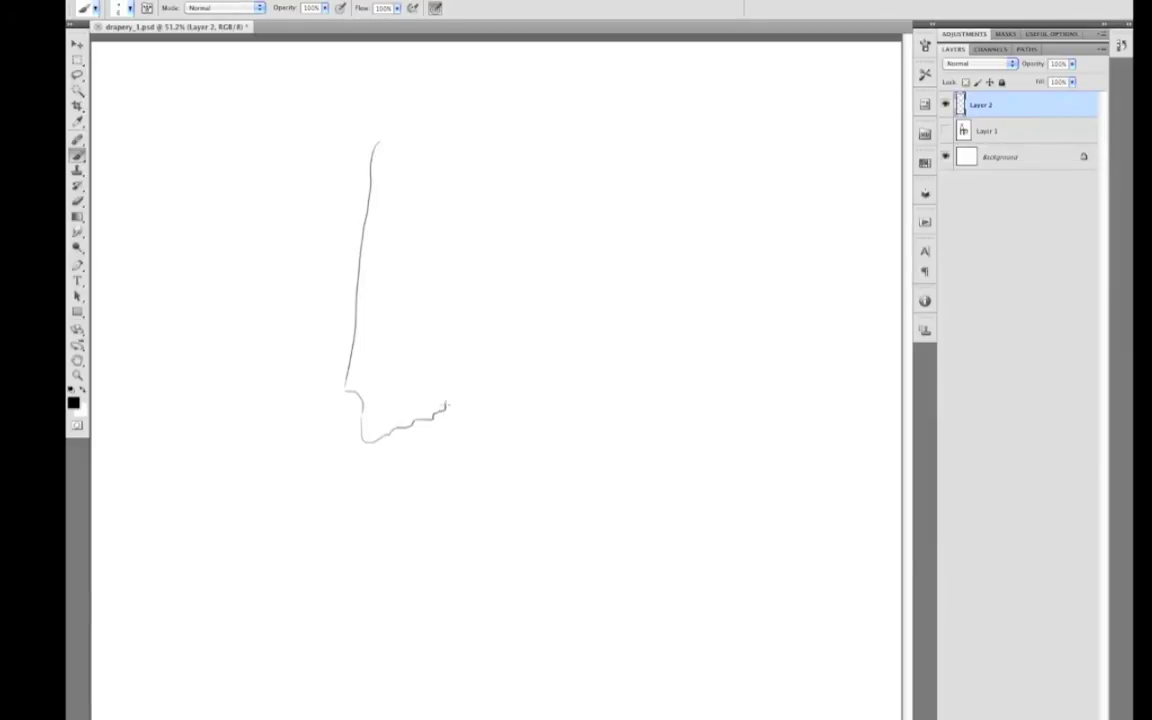
mouse_move(459, 320)
mouse_down()
mouse_move(400, 148)
mouse_move(368, 270)
mouse_up()
Draw flowing vertical fold lines inside the cloth, running from the gathered peak down to the hem
drag(385, 150, 386, 355)
mouse_move(405, 185)
mouse_down()
mouse_move(410, 330)
mouse_move(374, 431)
mouse_up()
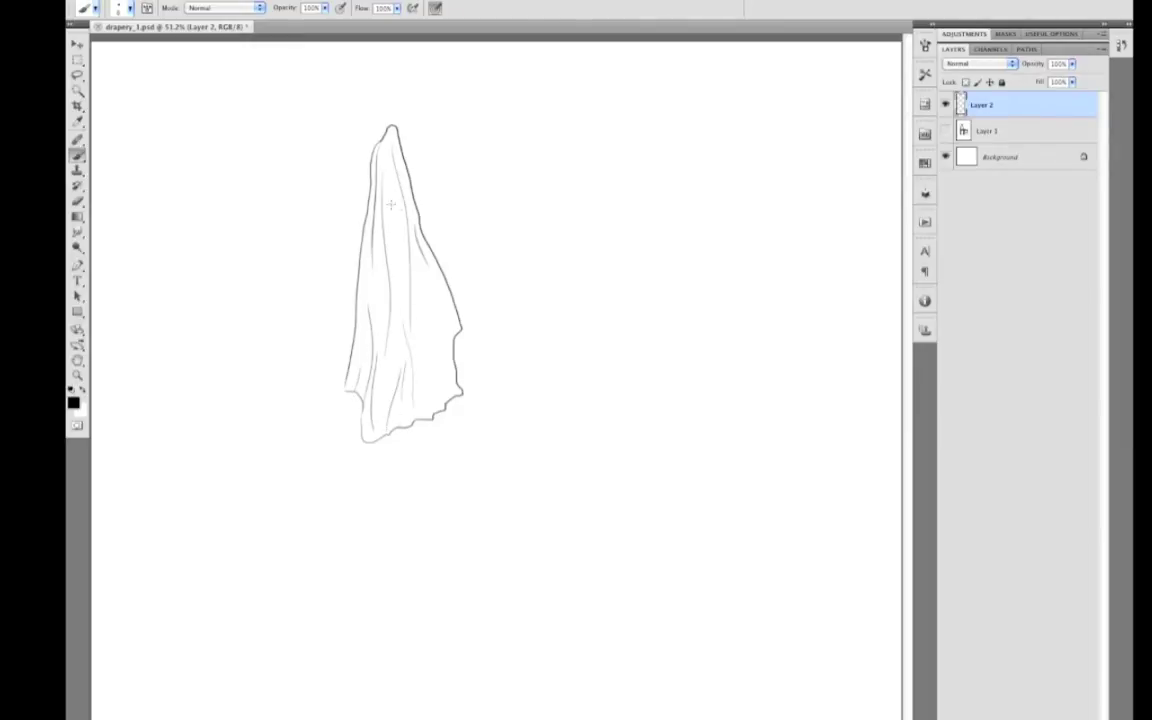
drag(413, 250, 426, 367)
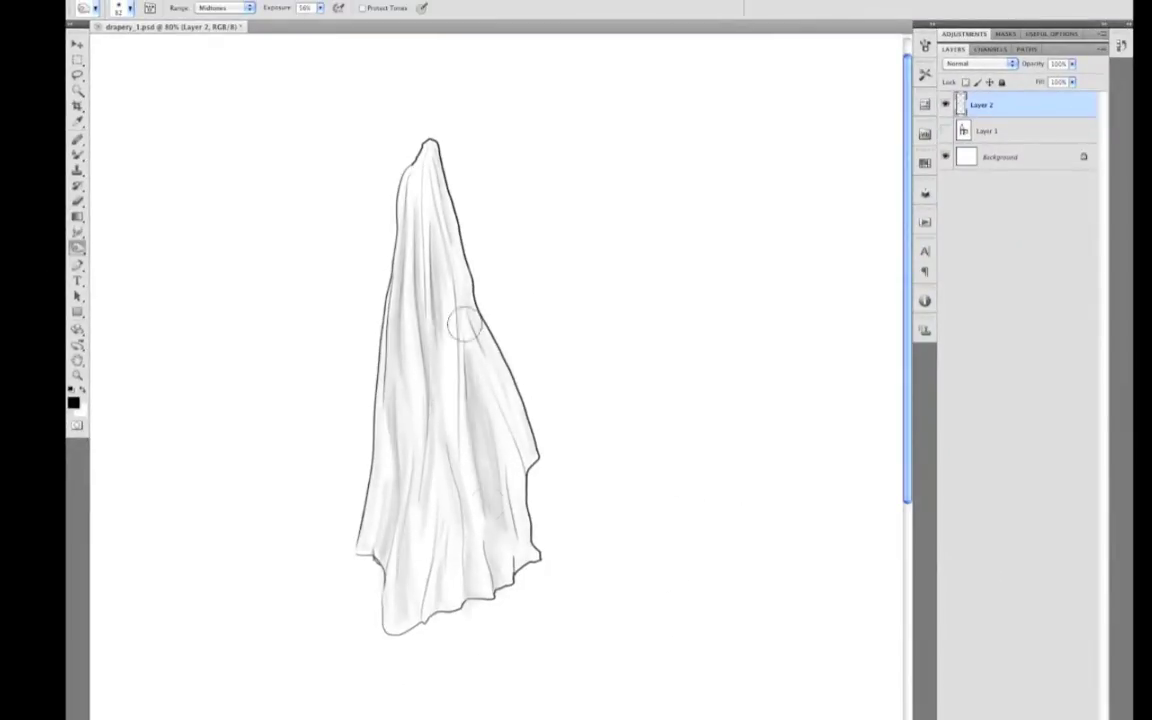
Darken the cloth's folds with the Burn tool and smooth the shading along them with a Very Wet Mixer Brush
click(449, 543)
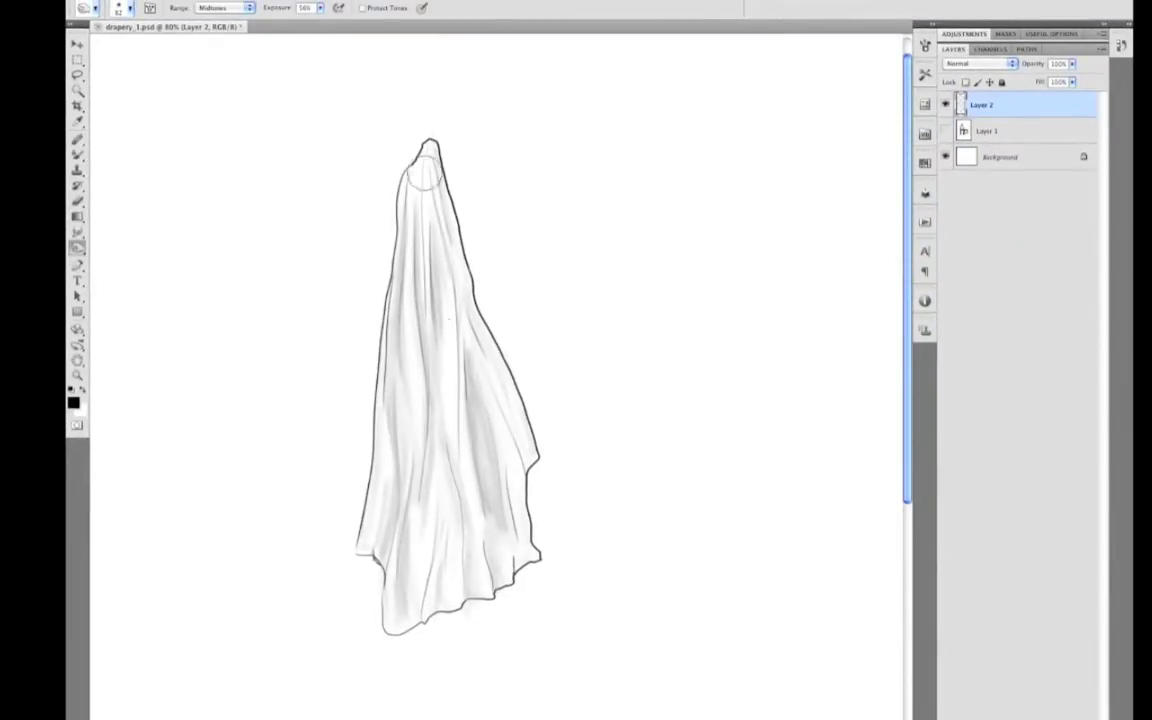
key(b)
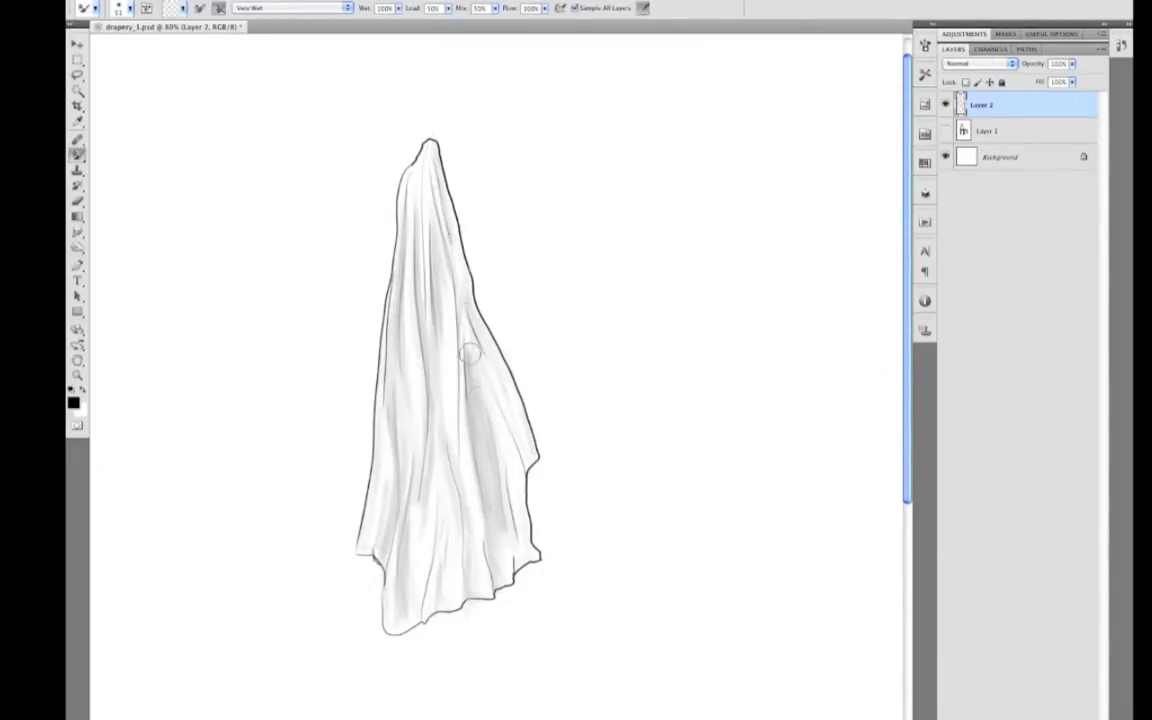
mouse_move(504, 402)
mouse_down()
mouse_move(493, 406)
mouse_move(473, 369)
mouse_up()
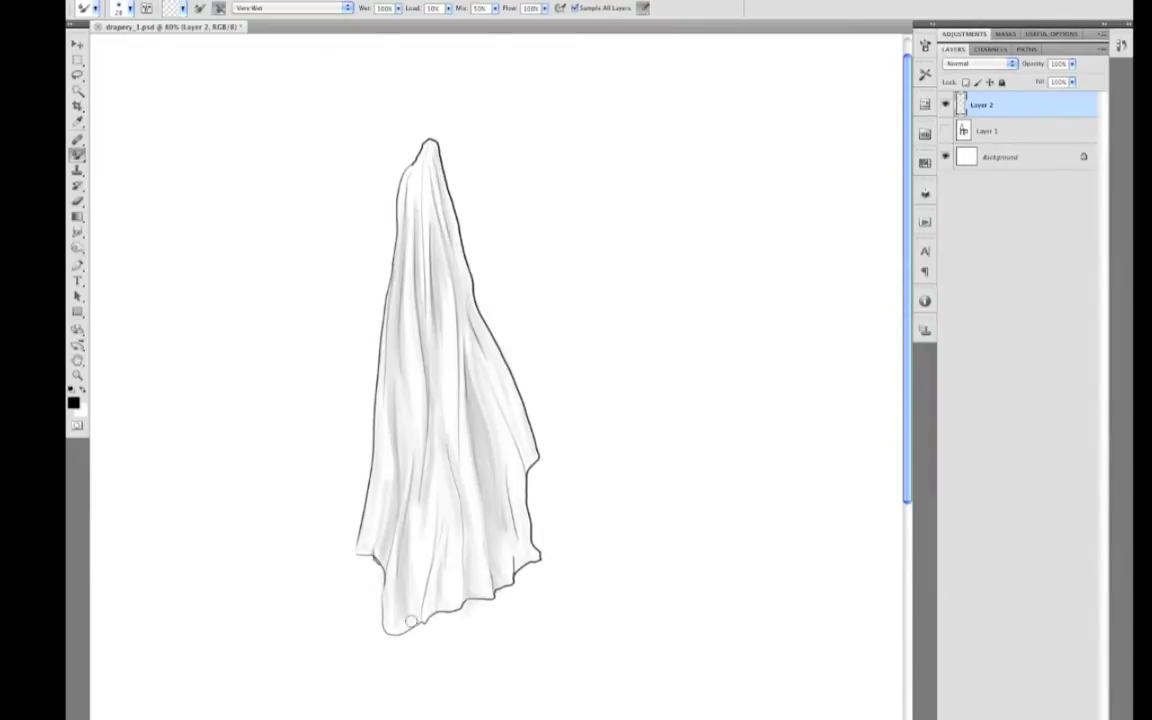
key(e)
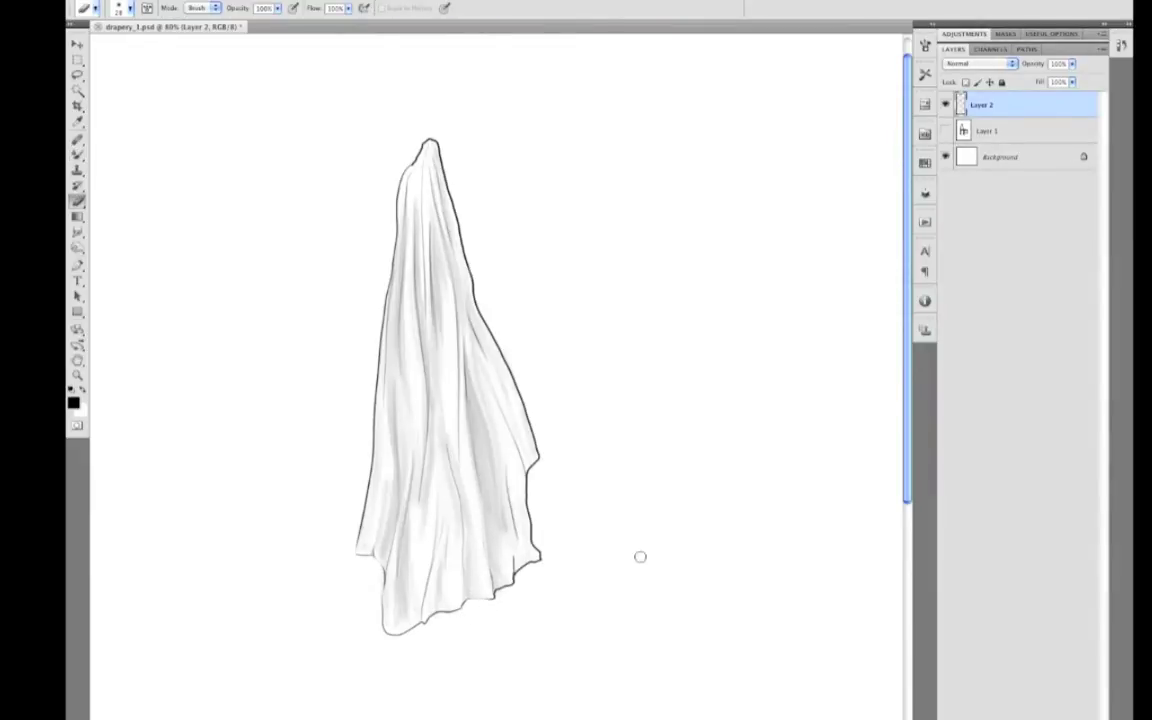
key(b)
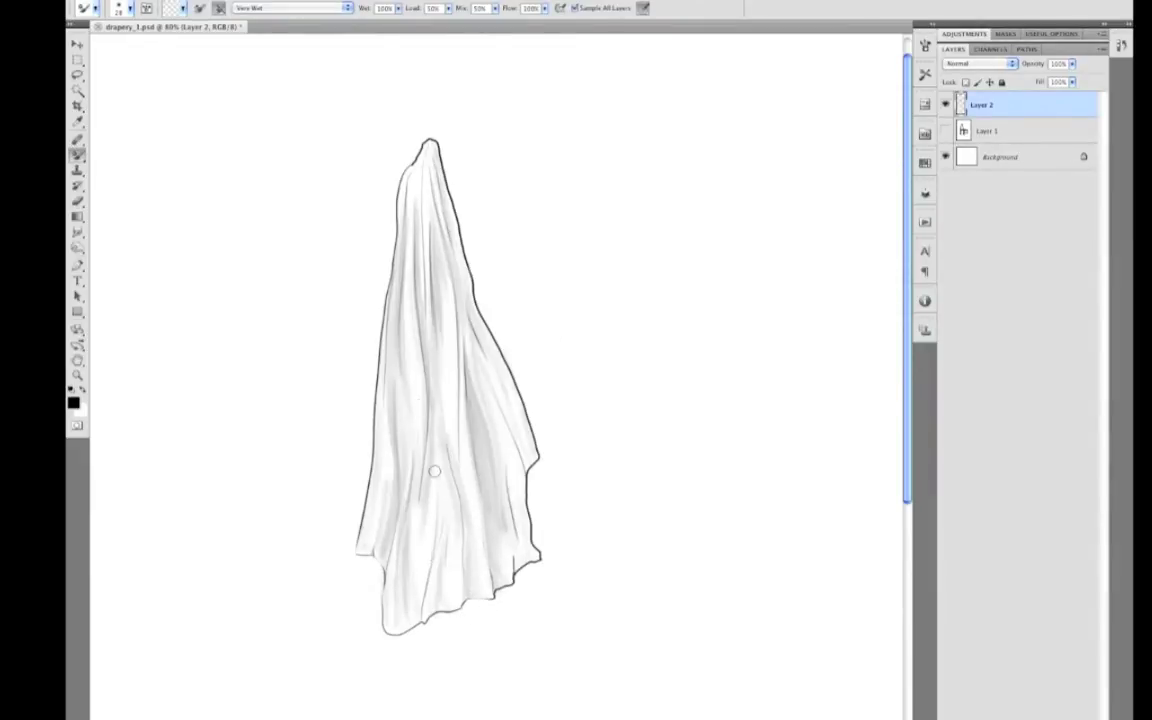
mouse_move(466, 399)
mouse_down()
mouse_move(464, 320)
mouse_move(420, 368)
mouse_up()
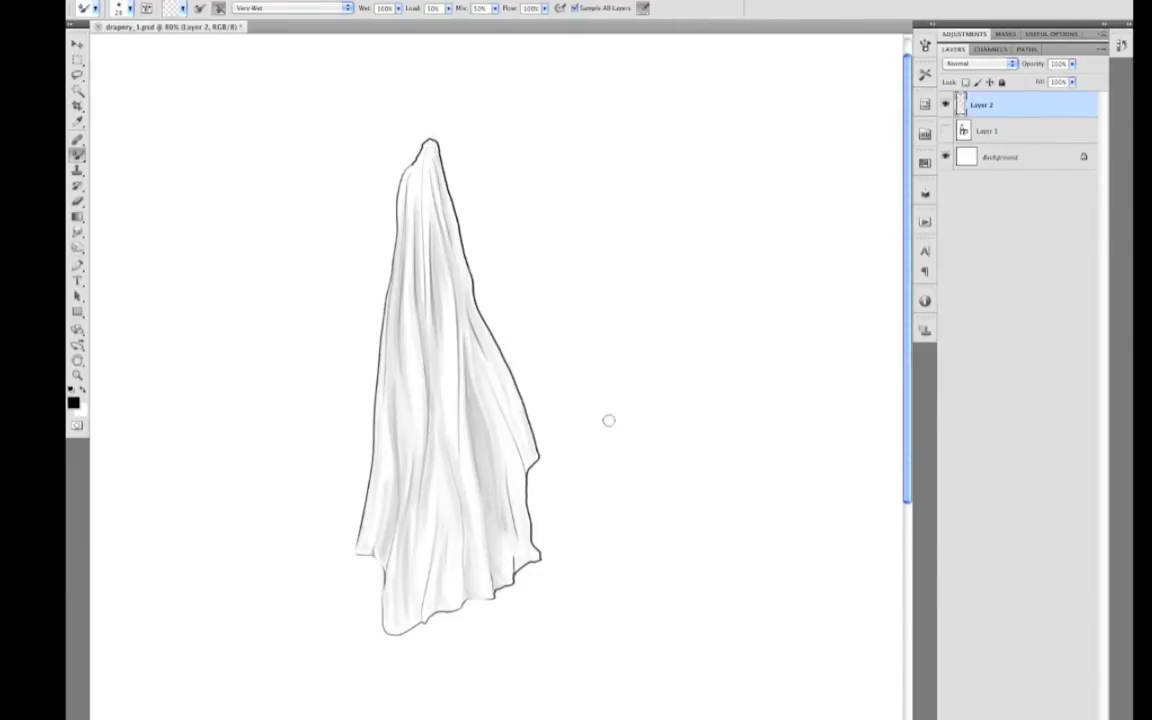
drag(504, 464, 456, 243)
drag(425, 163, 422, 193)
Deepen the shadows beside the main folds with the Burn tool and blend them softly with the Mixer Brush
key(o)
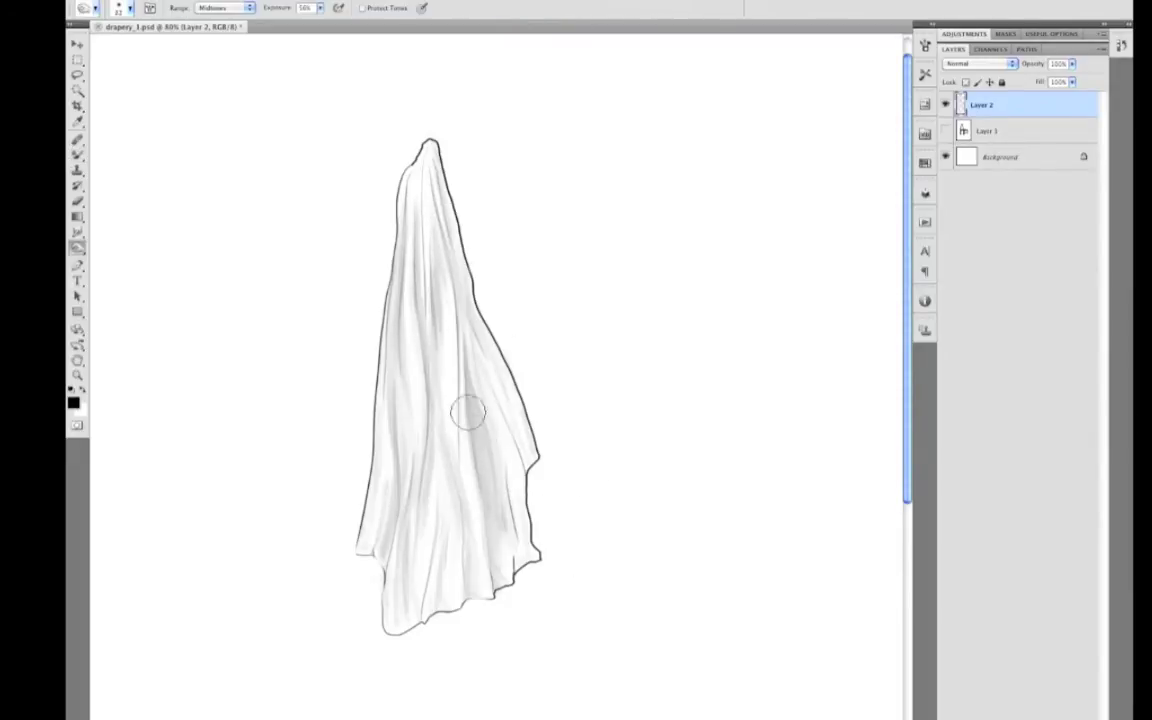
drag(465, 404, 465, 375)
drag(413, 246, 426, 367)
drag(400, 450, 389, 526)
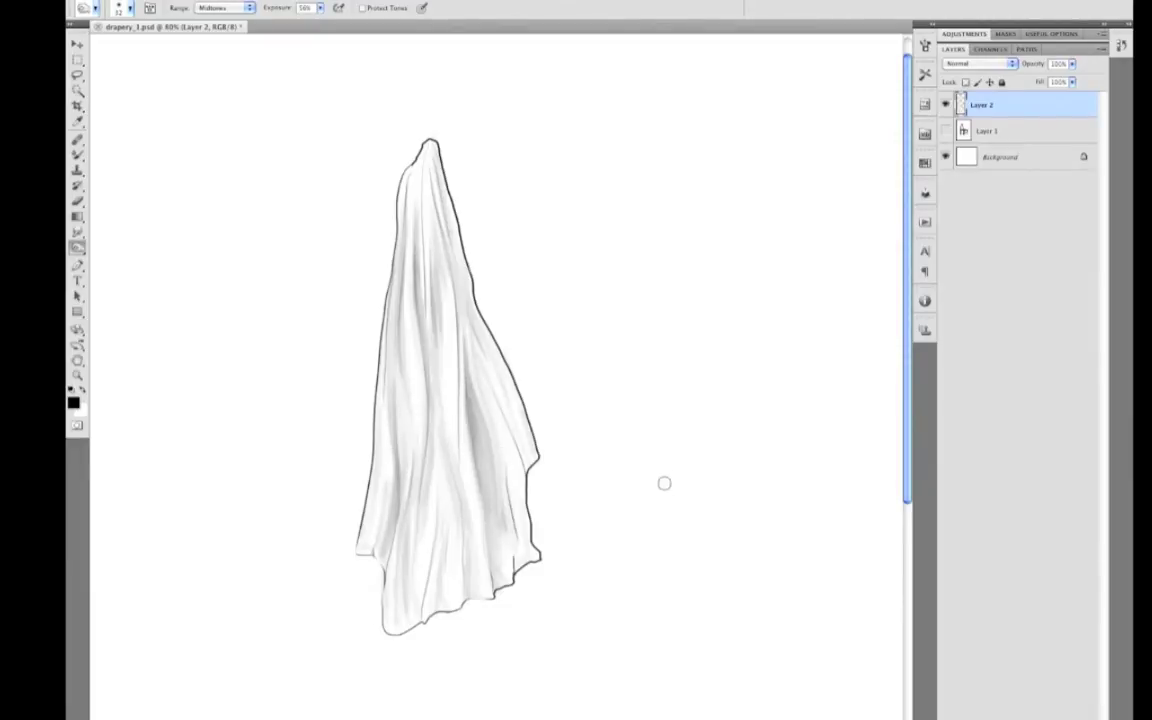
drag(495, 404, 489, 422)
drag(464, 292, 464, 284)
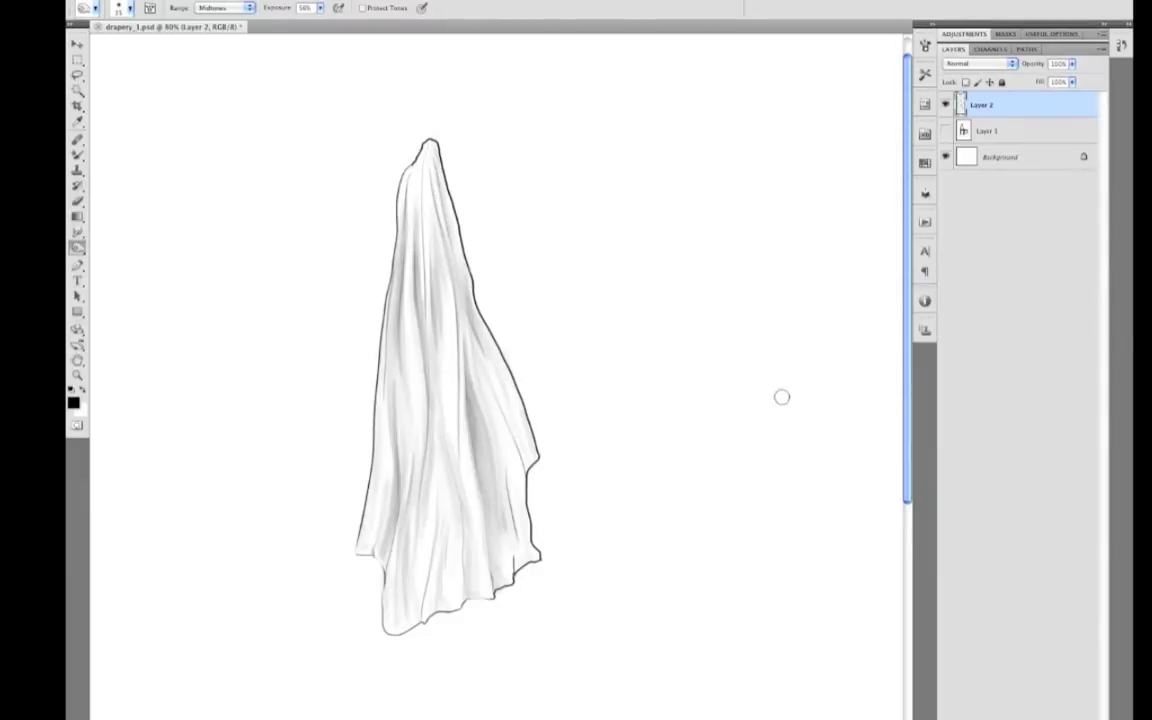
key(b)
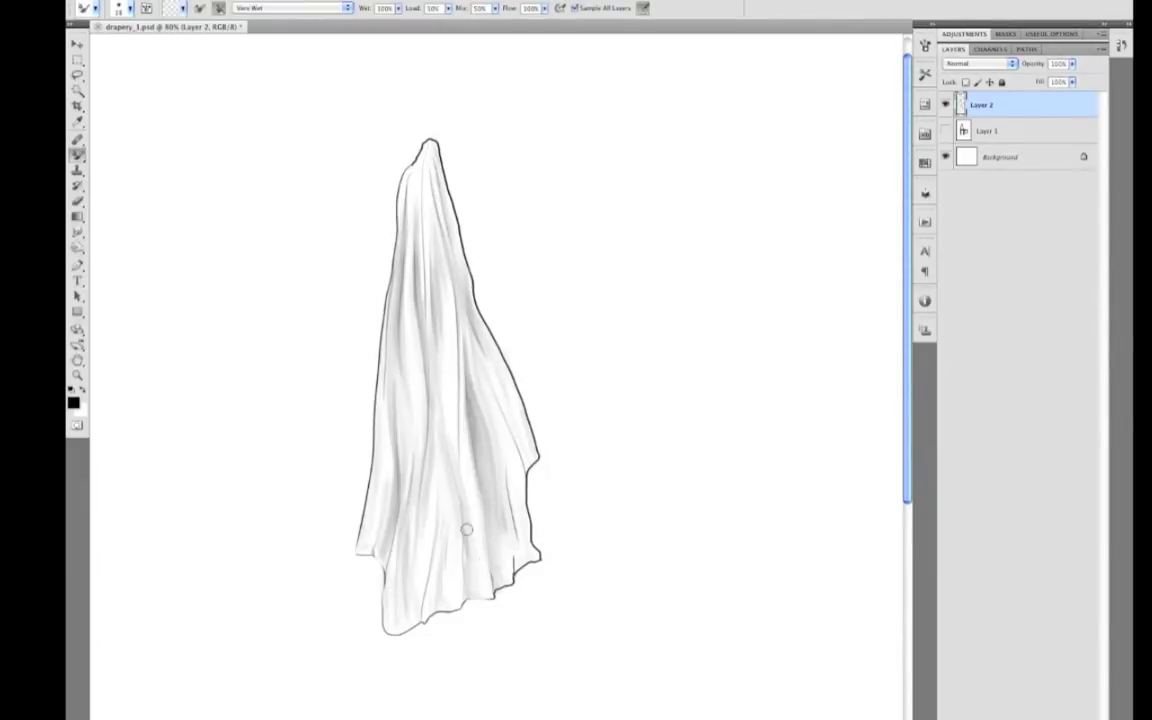
key(o)
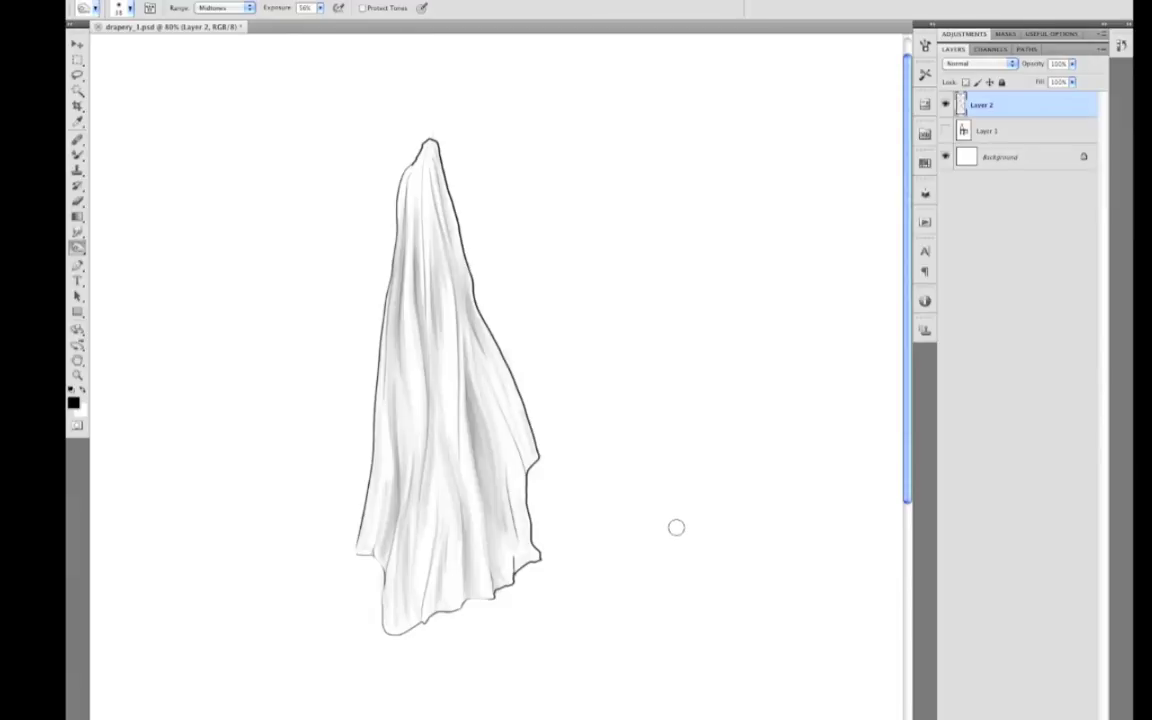
Bend the cloth into an S-curve with Puppet Warp, pinning its peak, middle and hem and moving the upper and middle pins
click(190, 0)
mouse_move(220, 0)
click(275, 232)
click(425, 174)
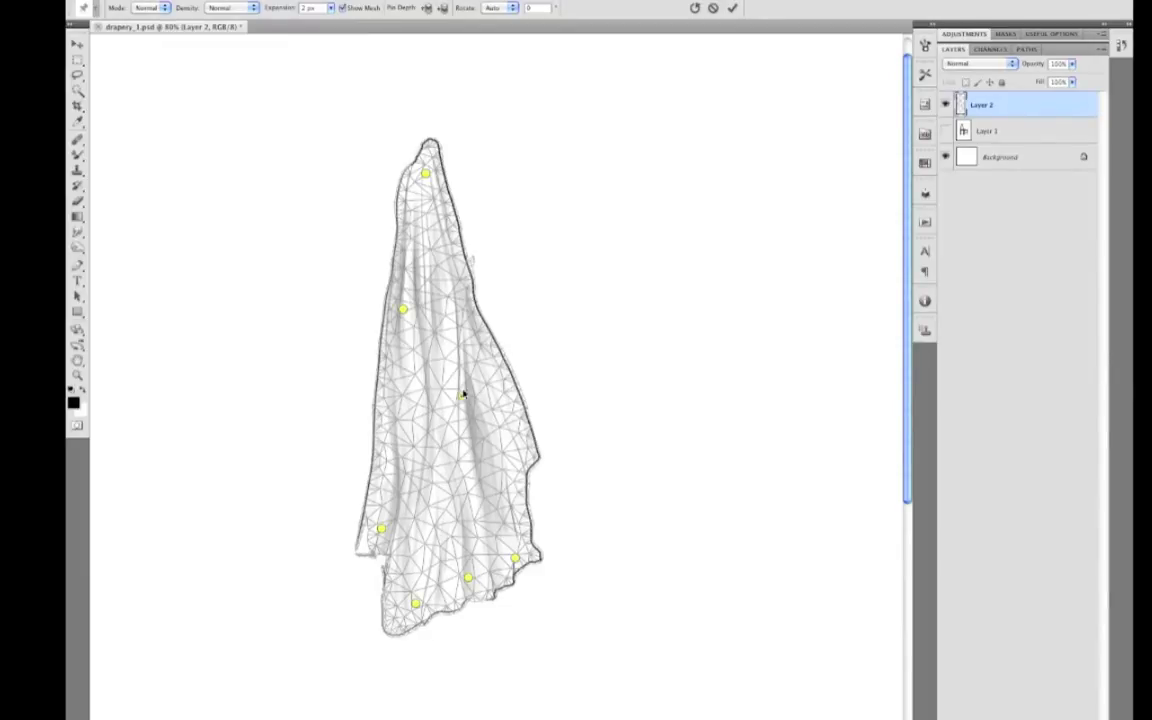
drag(427, 174, 450, 167)
drag(382, 528, 405, 529)
drag(462, 397, 425, 424)
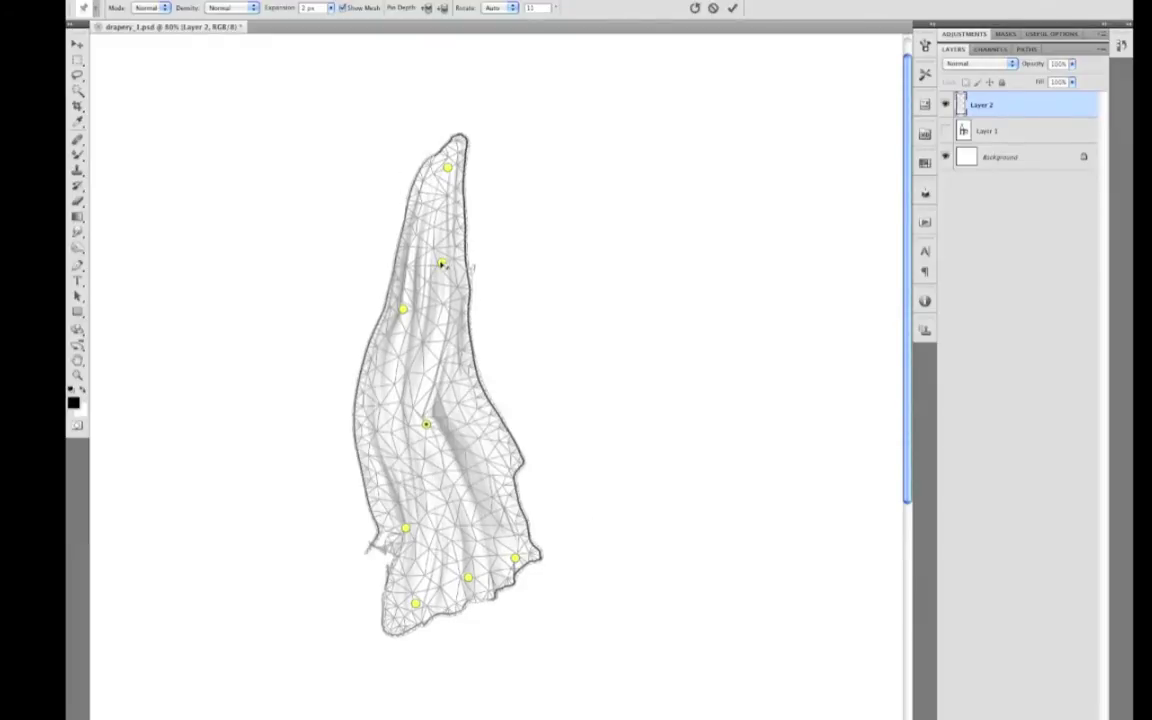
drag(443, 262, 488, 247)
key(Return)
Burn and blend shading on the bent cloth's folds, and undo back to the unwarped cloth
key(o)
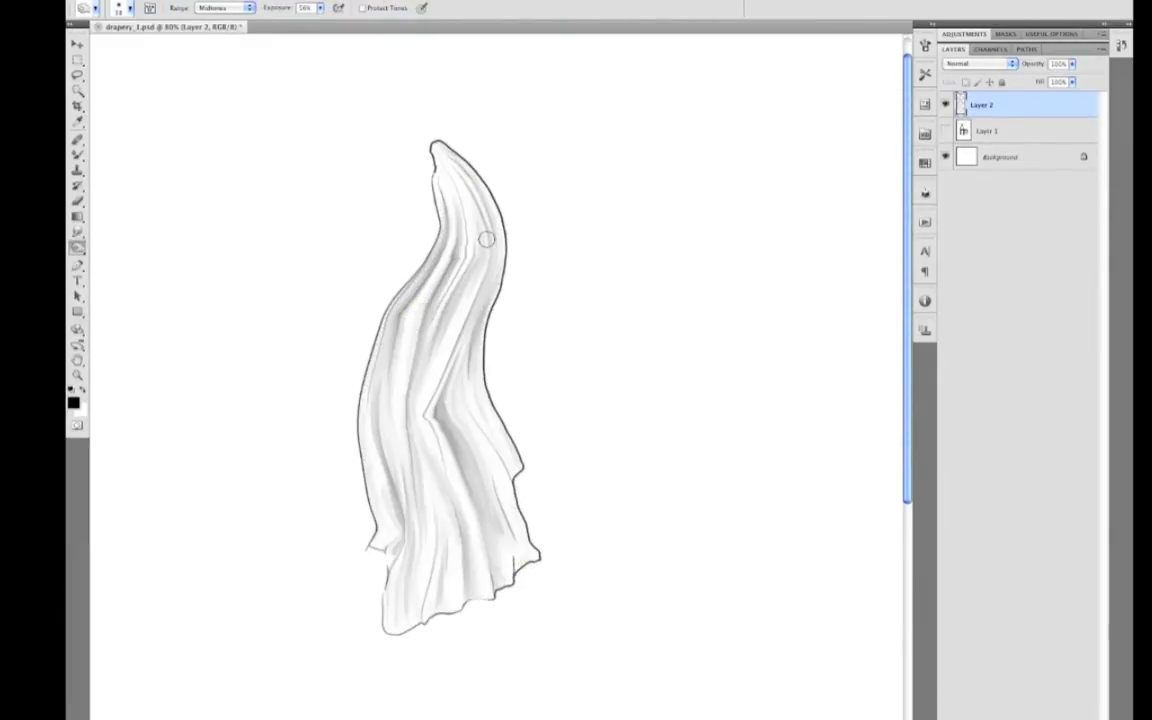
key(b)
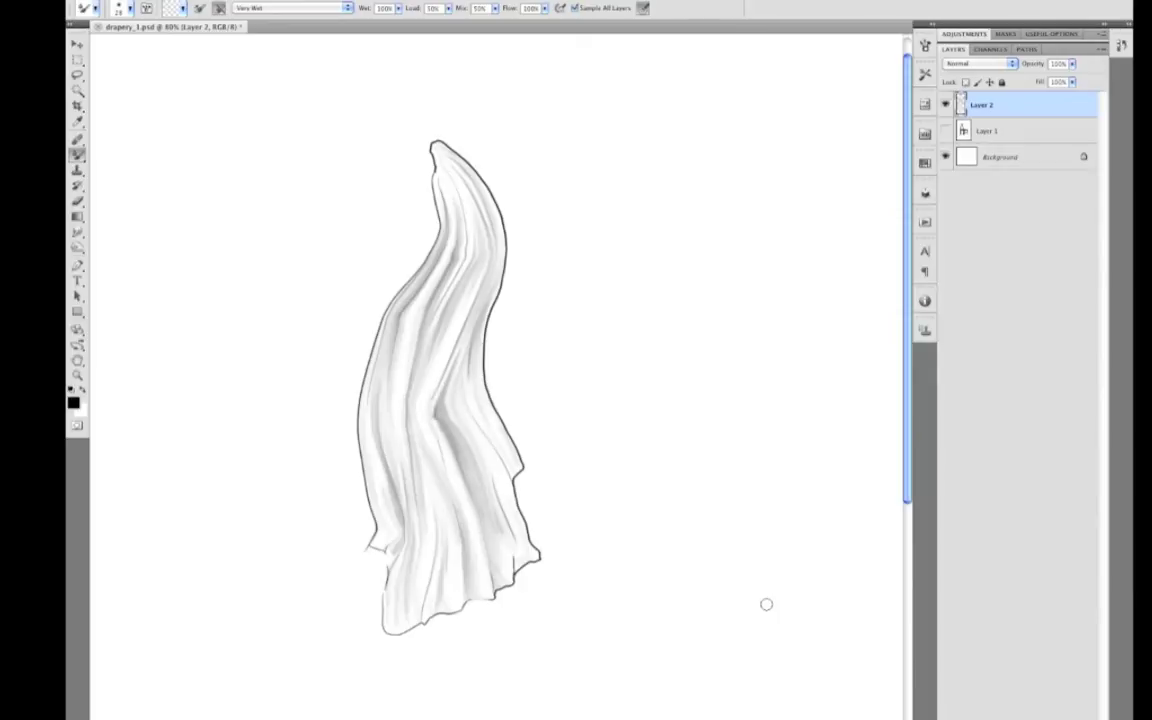
key(ctrl+z)
Show the chair layer beside the cloth sketch and create a new layer above the cloth layer
key(v)
drag(668, 466, 527, 438)
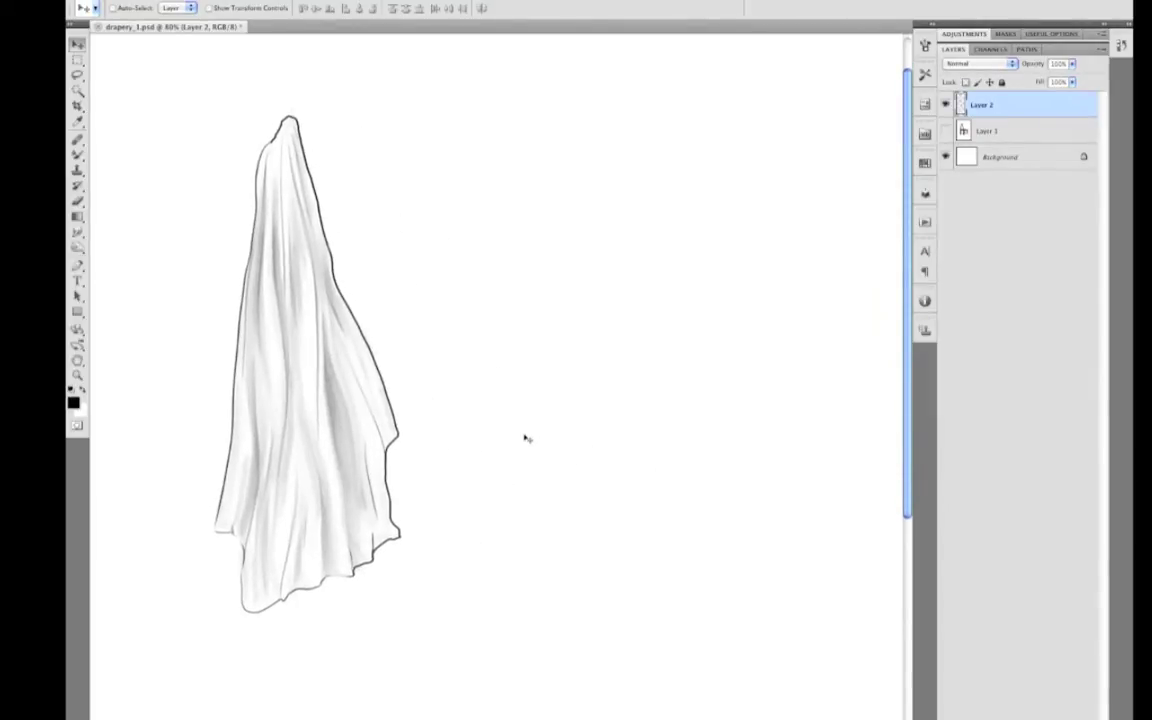
click(945, 130)
click(985, 130)
drag(695, 524, 543, 408)
click(990, 103)
key(alt+shift+super+n)
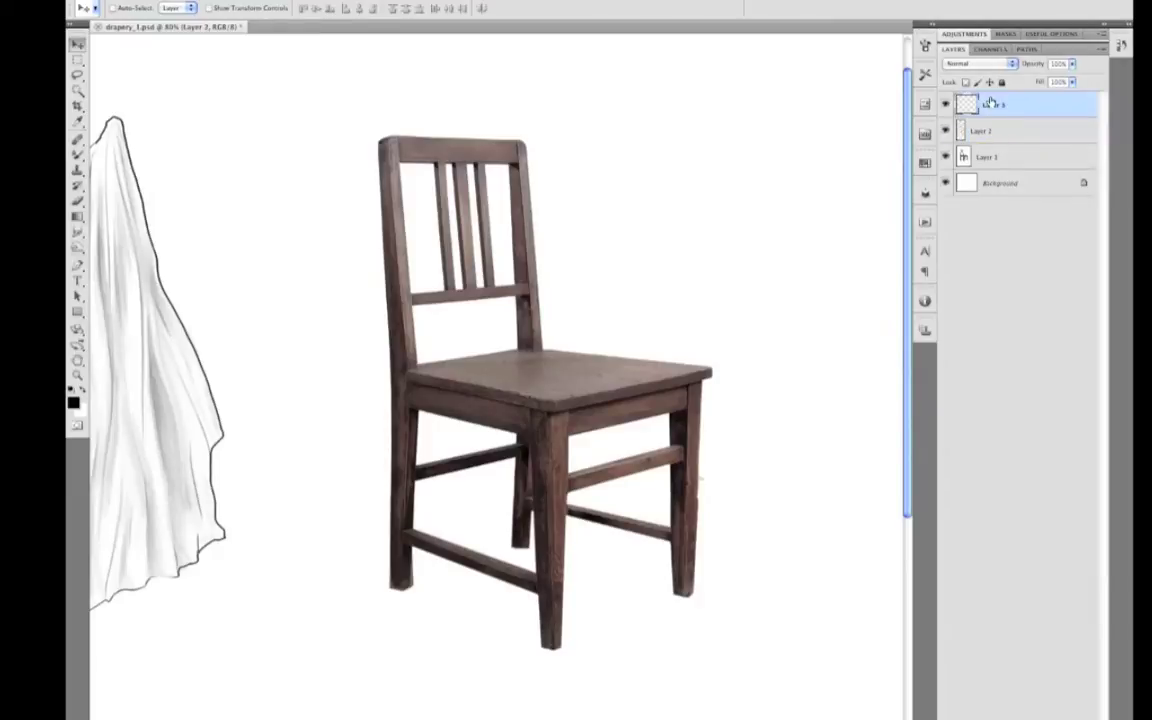
Sketch on the new layer the outline of a cloth draped over the chair's backrest, across the seat and down its front
key(b)
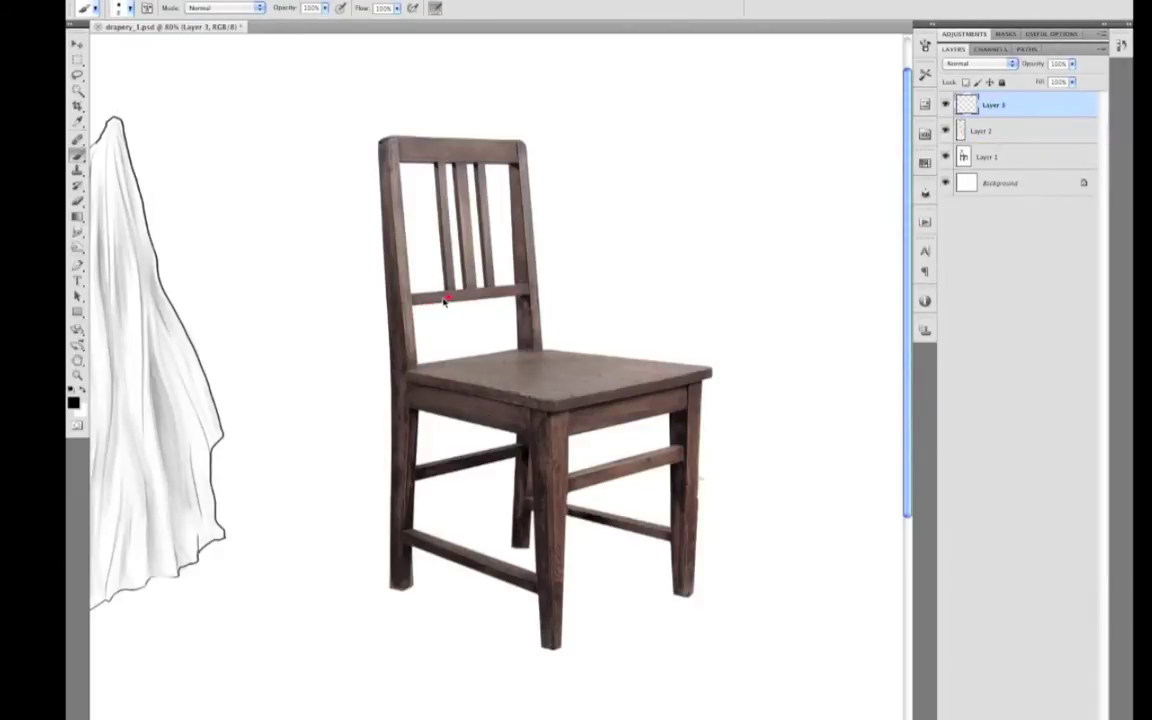
mouse_move(378, 136)
mouse_down()
mouse_move(324, 482)
mouse_move(372, 200)
mouse_move(337, 470)
mouse_up()
key(super+z)
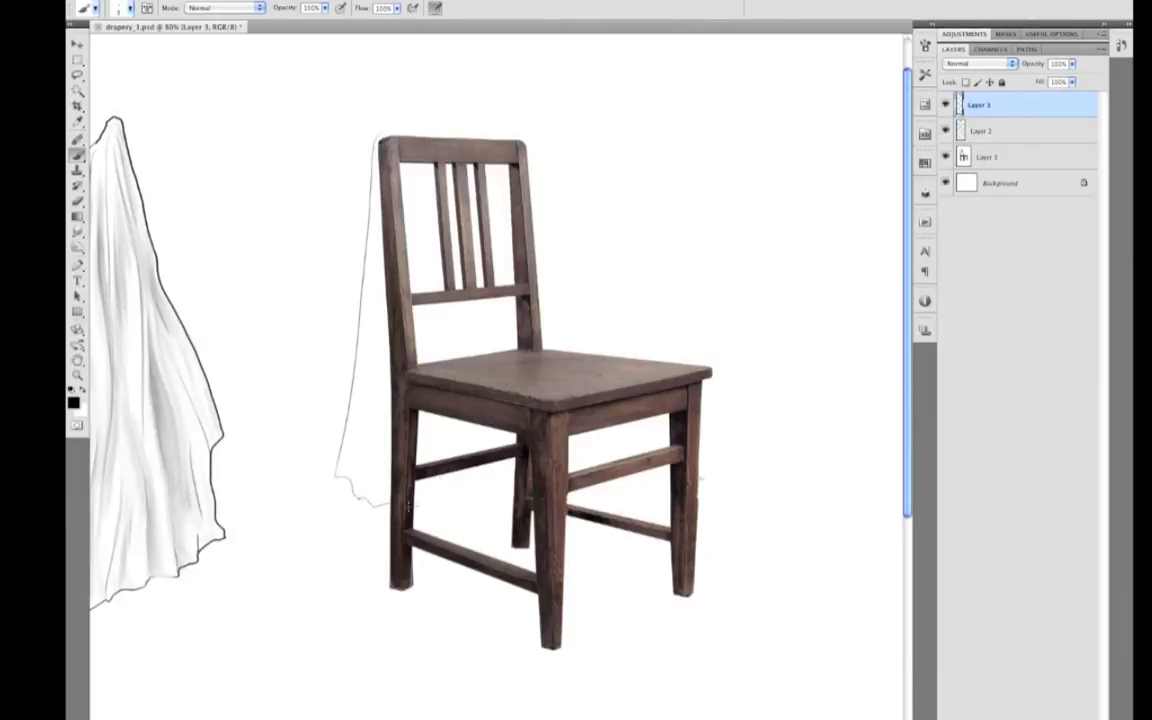
drag(397, 128, 443, 131)
drag(507, 215, 553, 333)
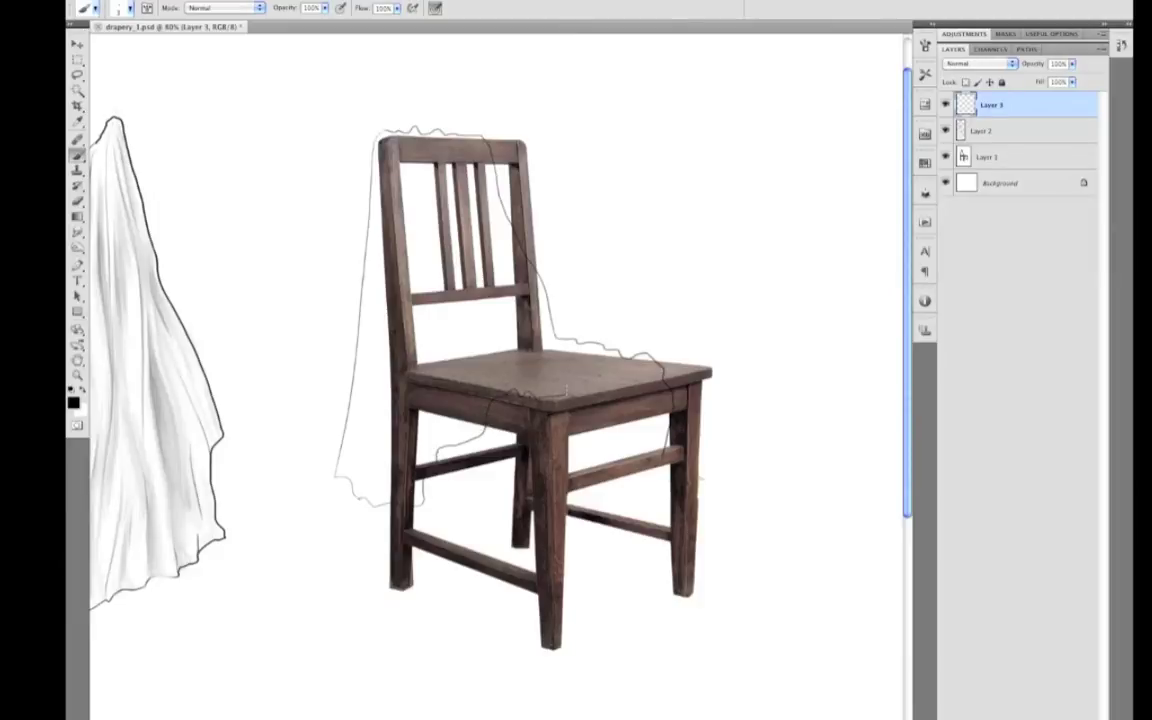
key(ctrl+z)
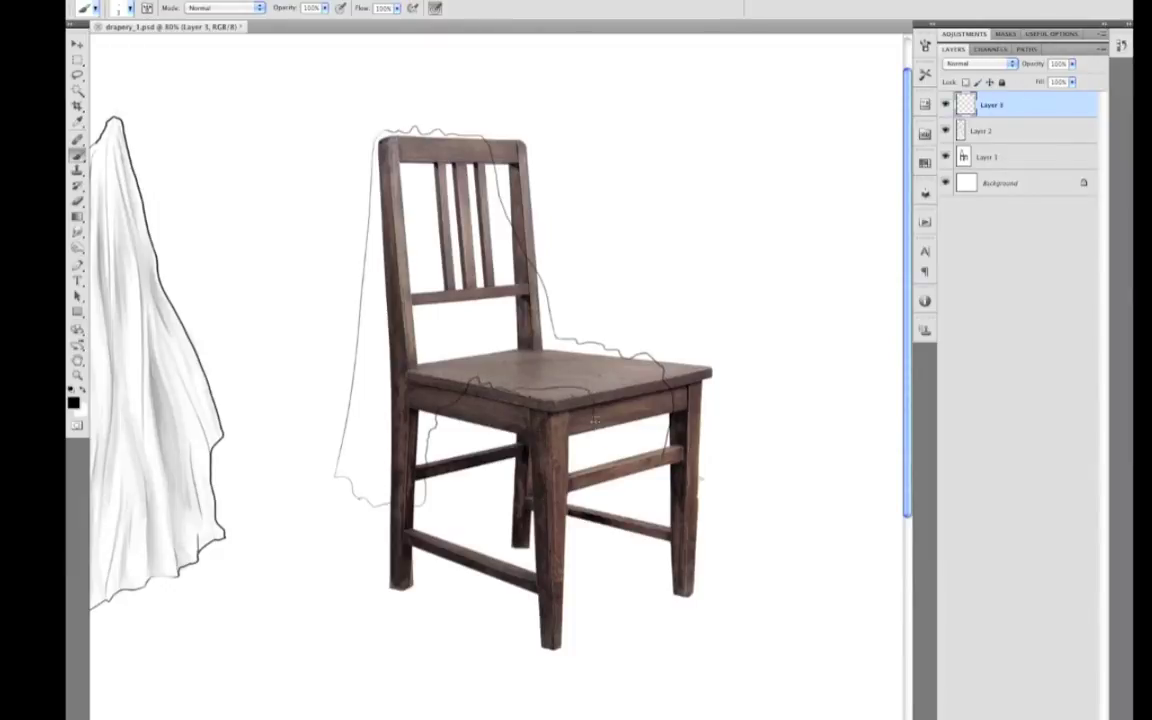
mouse_move(595, 421)
mouse_down()
mouse_move(636, 440)
mouse_move(619, 443)
mouse_move(628, 494)
mouse_move(645, 511)
mouse_move(640, 454)
mouse_move(650, 474)
mouse_move(725, 467)
mouse_move(607, 441)
mouse_move(619, 441)
mouse_move(645, 514)
mouse_move(619, 444)
mouse_move(628, 512)
mouse_move(666, 450)
mouse_up()
key(ctrl+z)
Try drawing vertical fold lines in the part of the cloth hanging behind the chair's backrest
drag(353, 486, 373, 320)
drag(379, 267, 376, 396)
drag(387, 307, 389, 464)
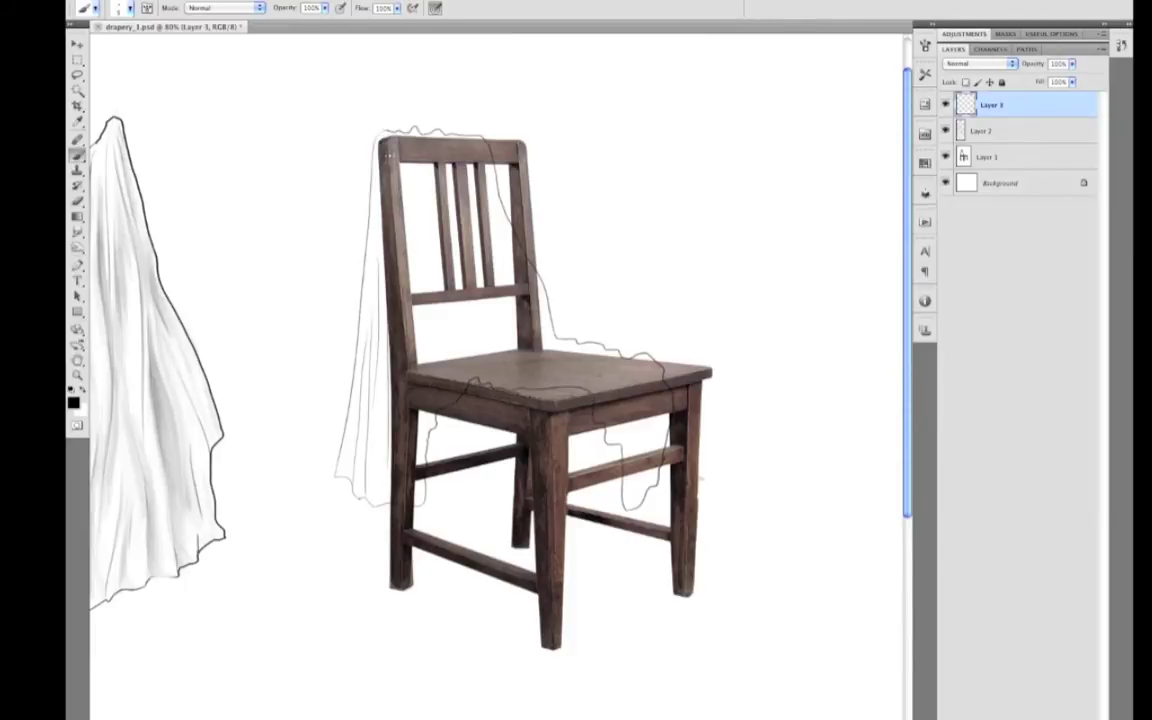
drag(386, 138, 421, 313)
mouse_move(388, 138)
mouse_down()
mouse_move(432, 310)
mouse_move(401, 325)
mouse_up()
Close the gap in the outline at the cloth's front hem and select the enclosed cloth area with the Magic Wand
key(w)
click(397, 533)
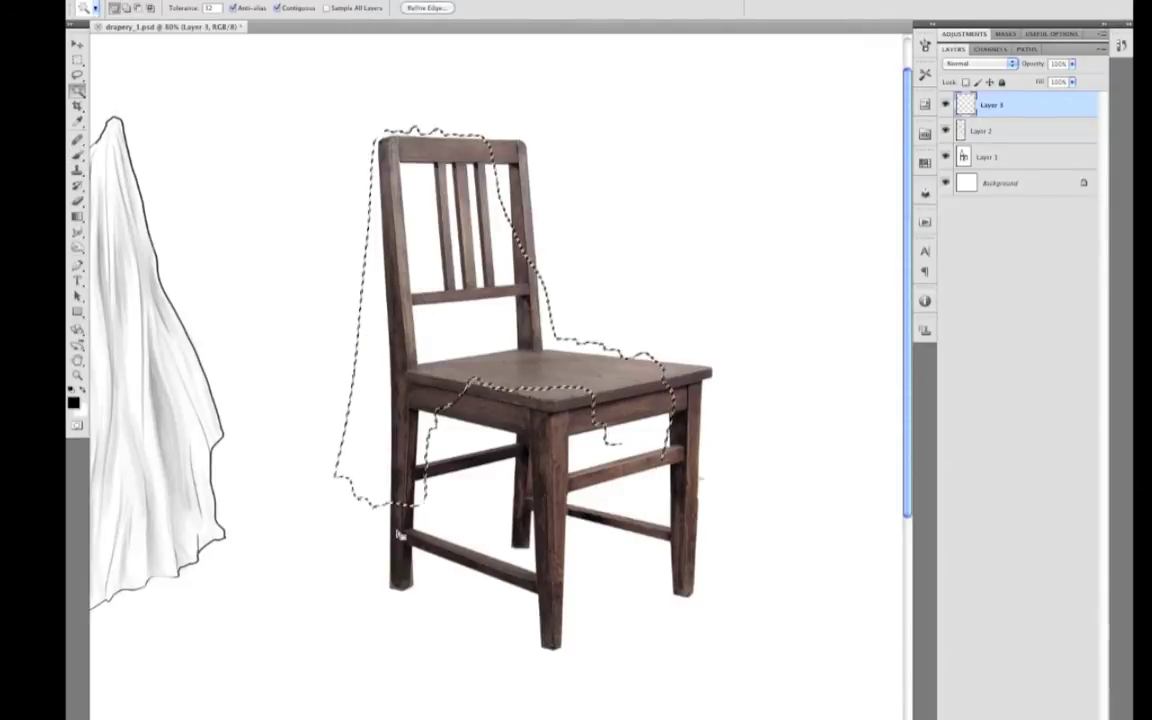
key(ctrl+d)
key(b)
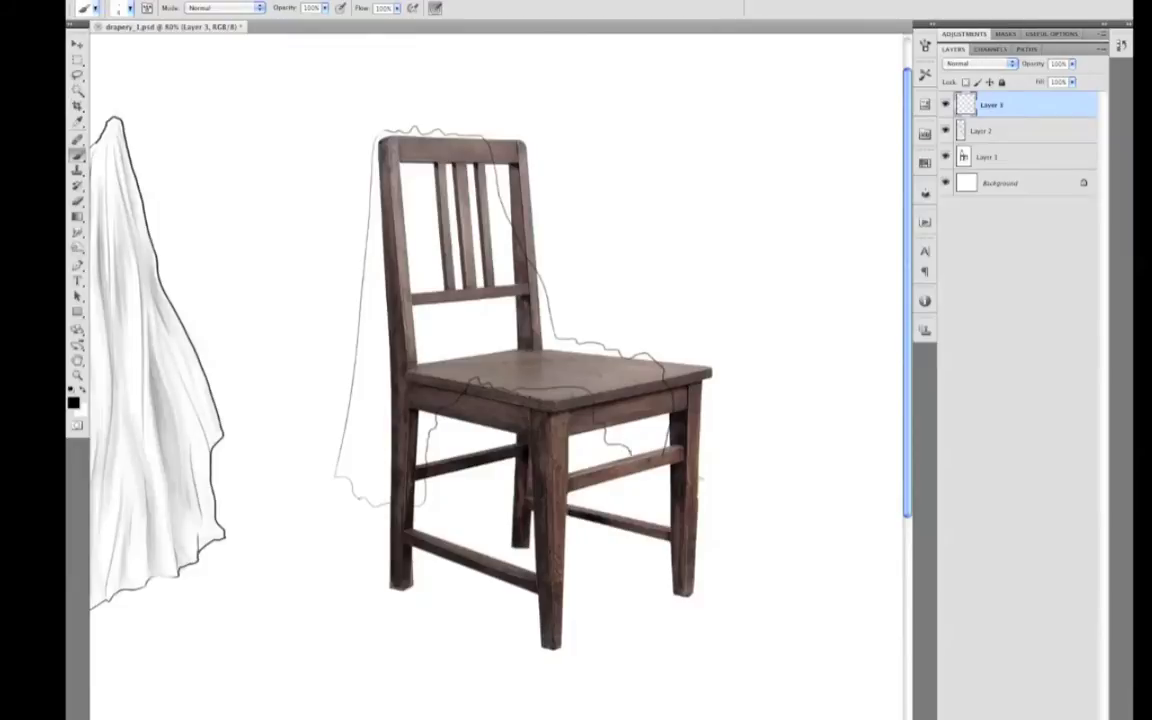
key(w)
click(607, 437)
key(ctrl+d)
key(b)
drag(628, 462, 649, 476)
key(ctrl+z)
key(w)
click(643, 436)
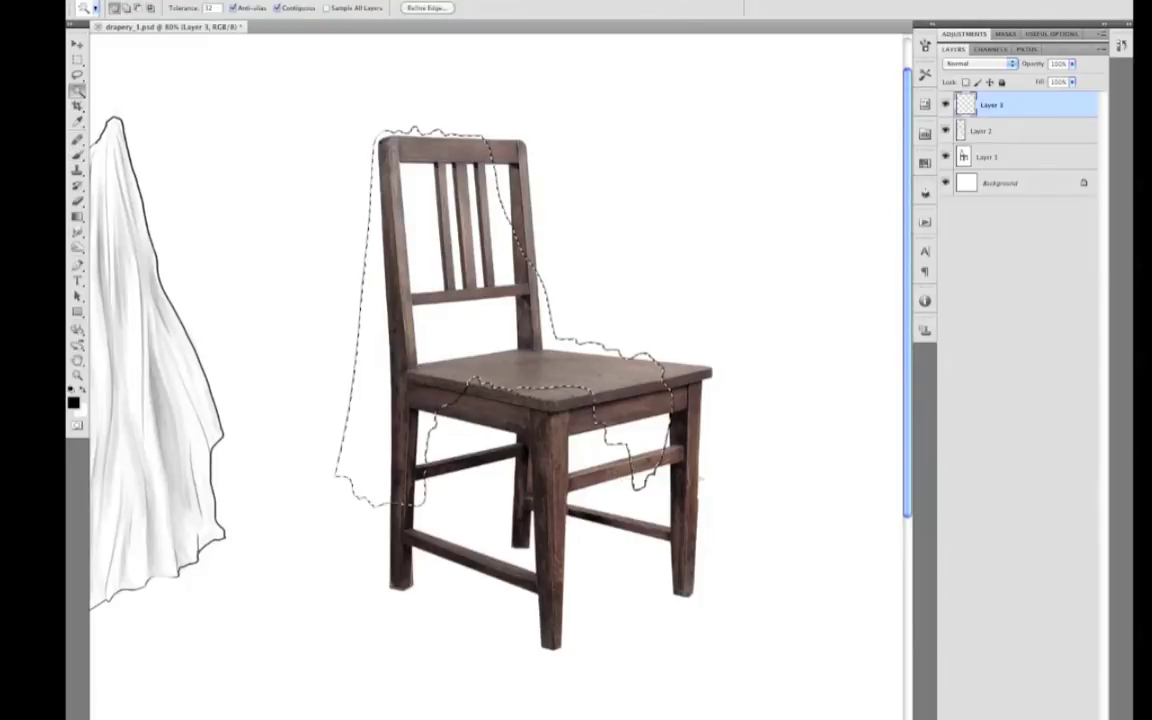
Fill the selected cloth area with white, deselect it and set the layer's opacity to 61%
key(ctrl+BackSpace)
key(ctrl+d)
key(6)
key(1)
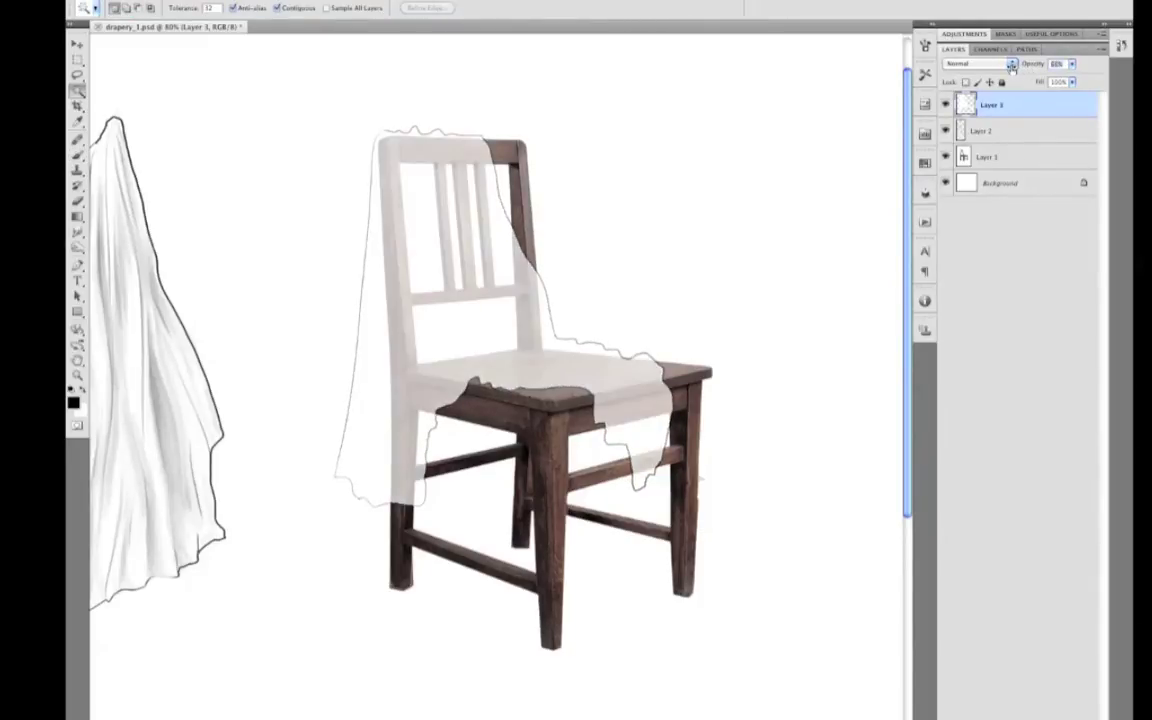
Draw long vertical fold lines in the cloth hanging behind the backrest, undoing and redrawing unsuitable strokes
key(b)
mouse_move(387, 139)
mouse_down()
mouse_move(396, 299)
mouse_move(367, 397)
mouse_up()
key(ctrl+z)
mouse_move(383, 272)
mouse_down()
mouse_move(357, 480)
mouse_move(366, 408)
mouse_move(383, 444)
mouse_up()
key(ctrl+z)
key(ctrl+z)
key(ctrl+z)
drag(373, 326, 372, 415)
key(ctrl+z)
drag(350, 264, 353, 410)
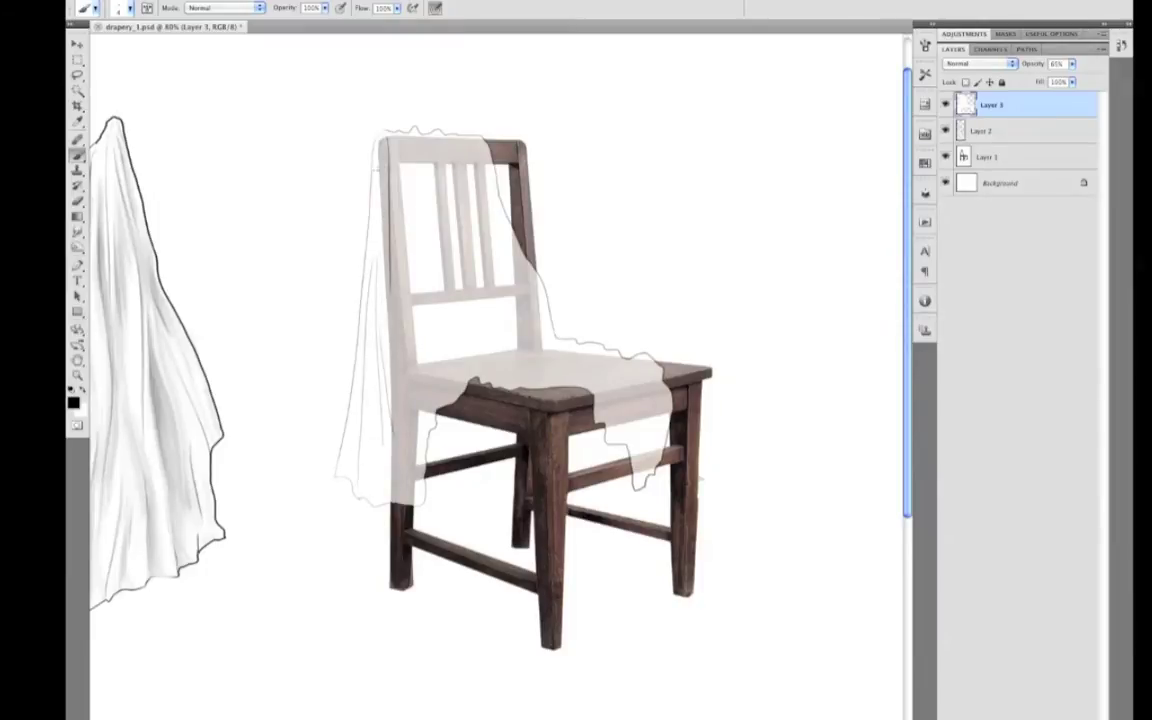
Draw fold lines falling from the backrest's rear upper corner down along its post
drag(380, 145, 387, 302)
mouse_move(379, 143)
mouse_down()
mouse_move(373, 234)
mouse_move(409, 248)
mouse_up()
drag(397, 183, 411, 285)
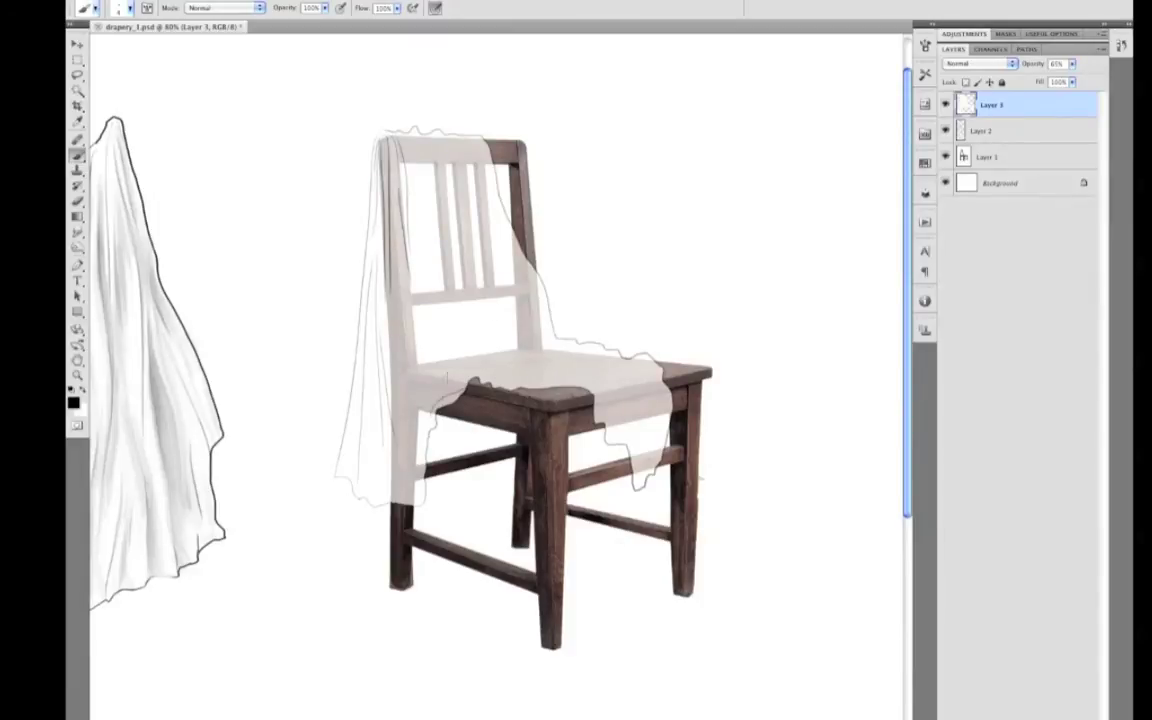
Draw folds sweeping from the backrest across the seat and down the part of the cloth hanging over its front edge
mouse_move(401, 303)
mouse_down()
mouse_move(462, 381)
mouse_move(490, 376)
mouse_move(460, 382)
mouse_up()
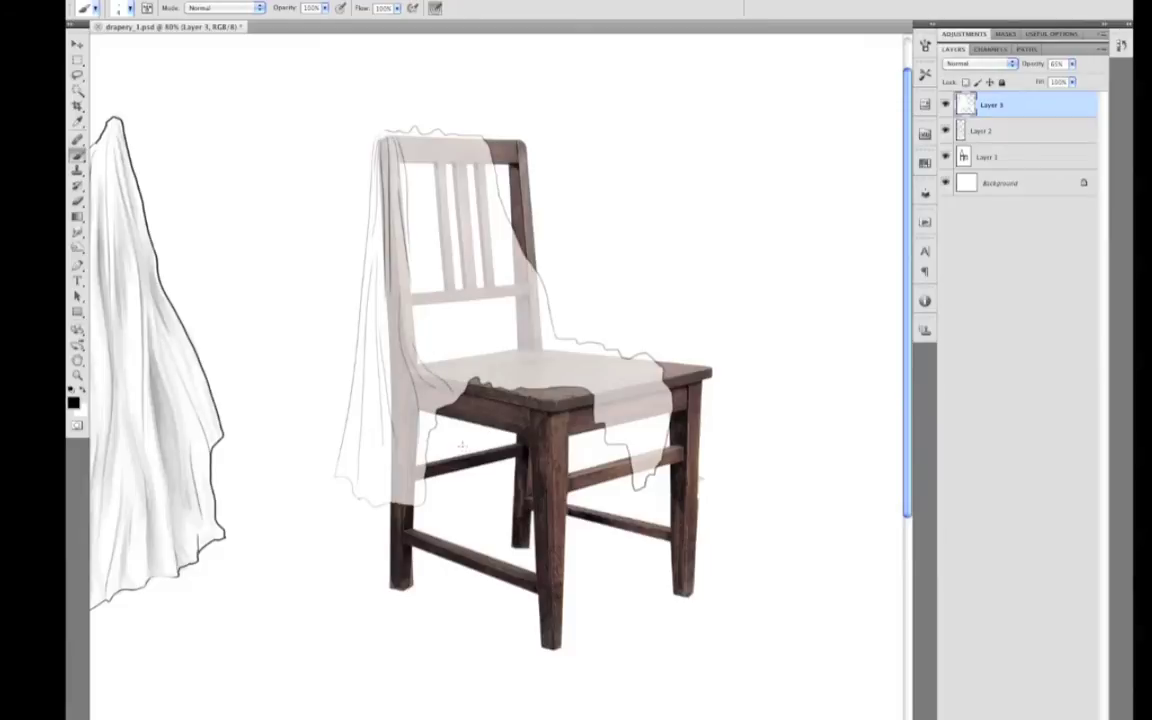
key(super+z)
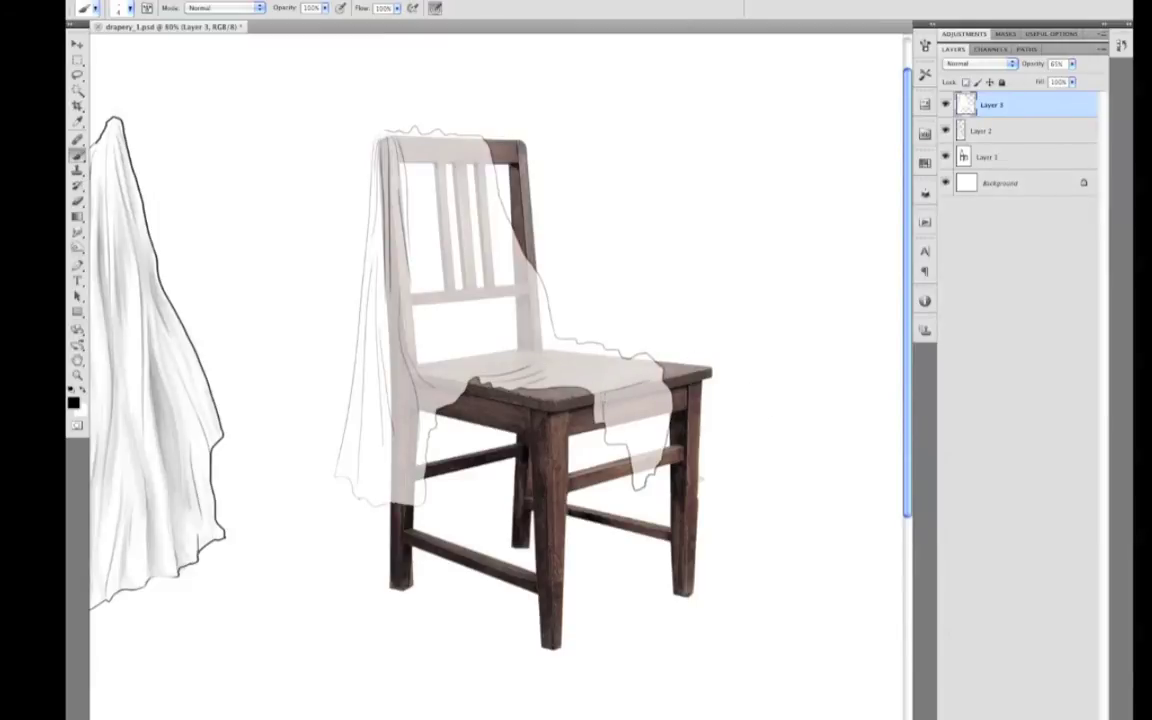
drag(605, 401, 650, 468)
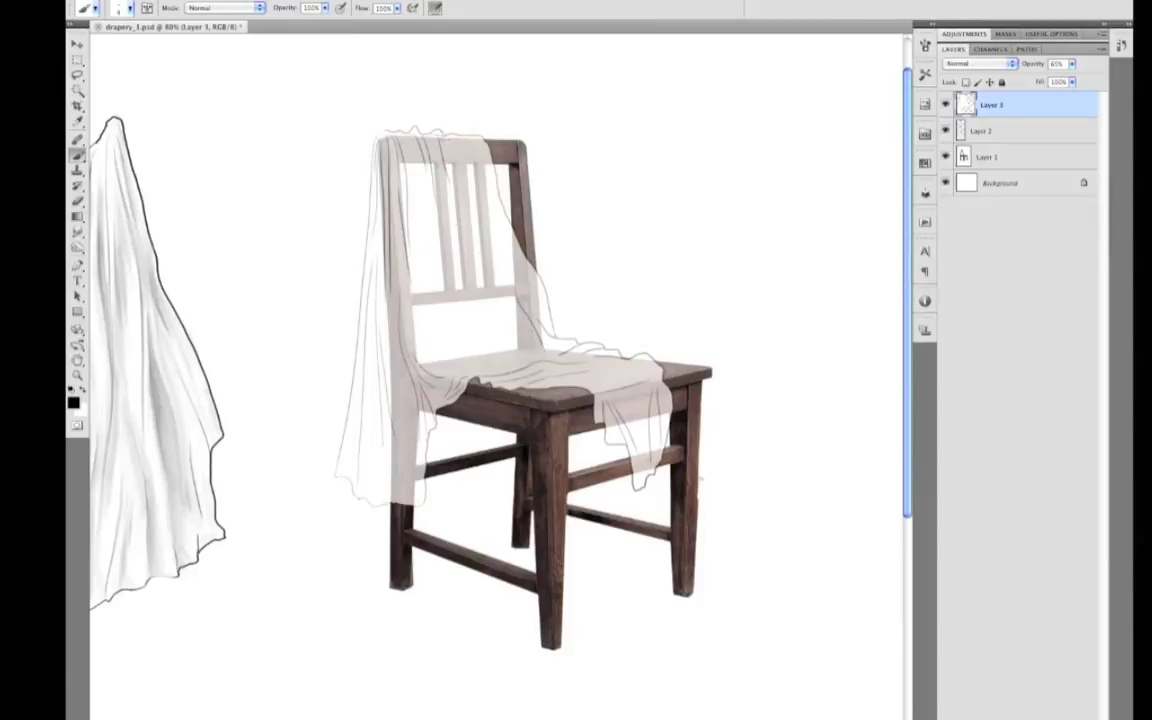
Draw fold lines down the cloth over the backrest, undoing unsuitable strokes, and restore the layer's opacity to 100%
drag(404, 137, 441, 323)
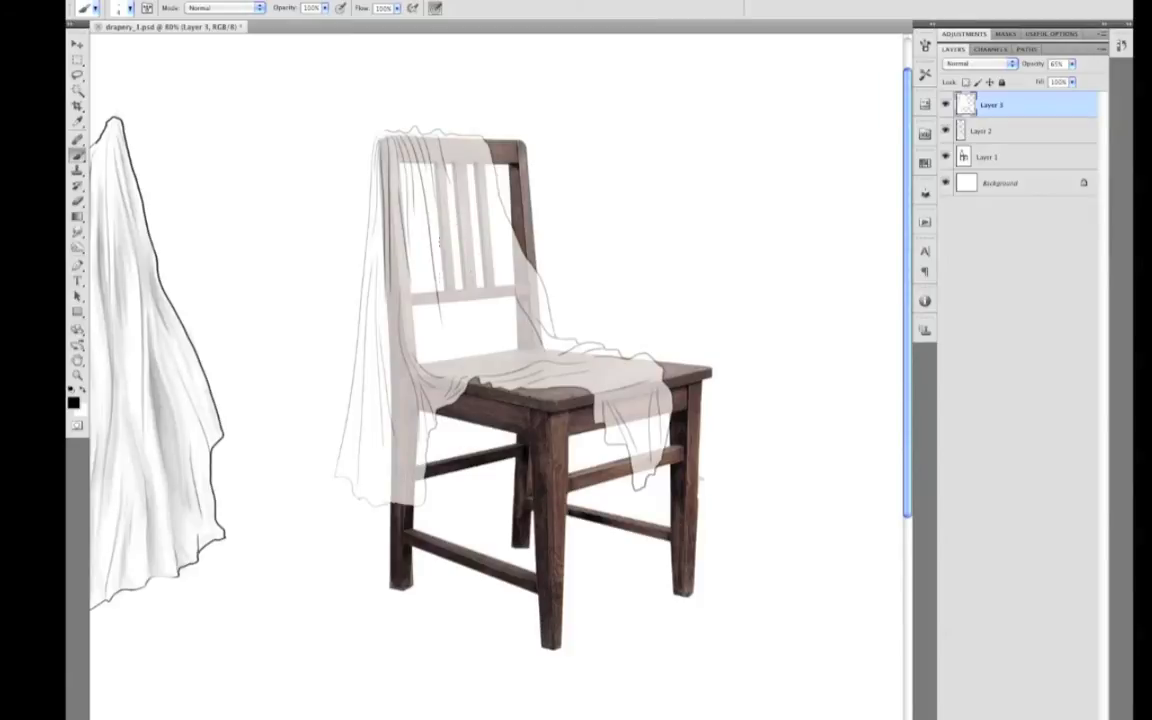
drag(437, 213, 457, 328)
mouse_move(439, 150)
mouse_down()
mouse_move(511, 327)
mouse_move(489, 298)
mouse_up()
drag(473, 158, 477, 210)
key(super+z)
mouse_move(422, 128)
mouse_down()
mouse_move(449, 271)
mouse_move(447, 206)
mouse_move(486, 279)
mouse_up()
key(super+z)
key(super+z)
key(super+z)
mouse_move(440, 181)
mouse_down()
mouse_move(454, 282)
mouse_move(474, 310)
mouse_up()
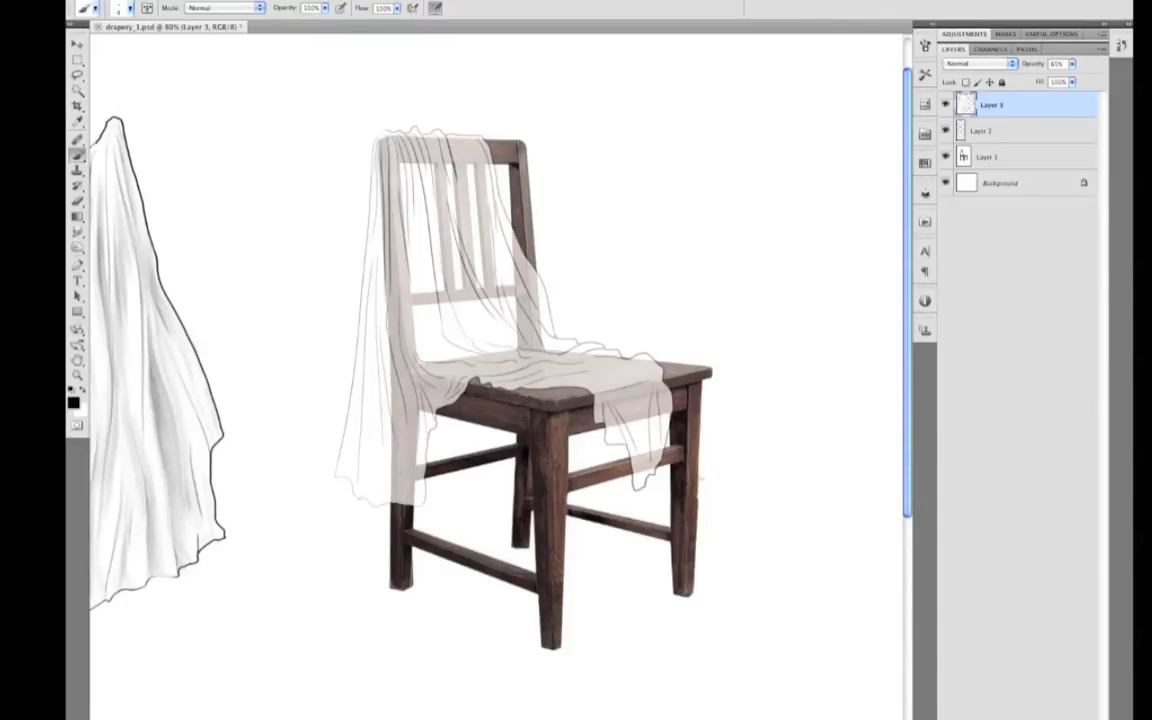
drag(1035, 64, 1095, 62)
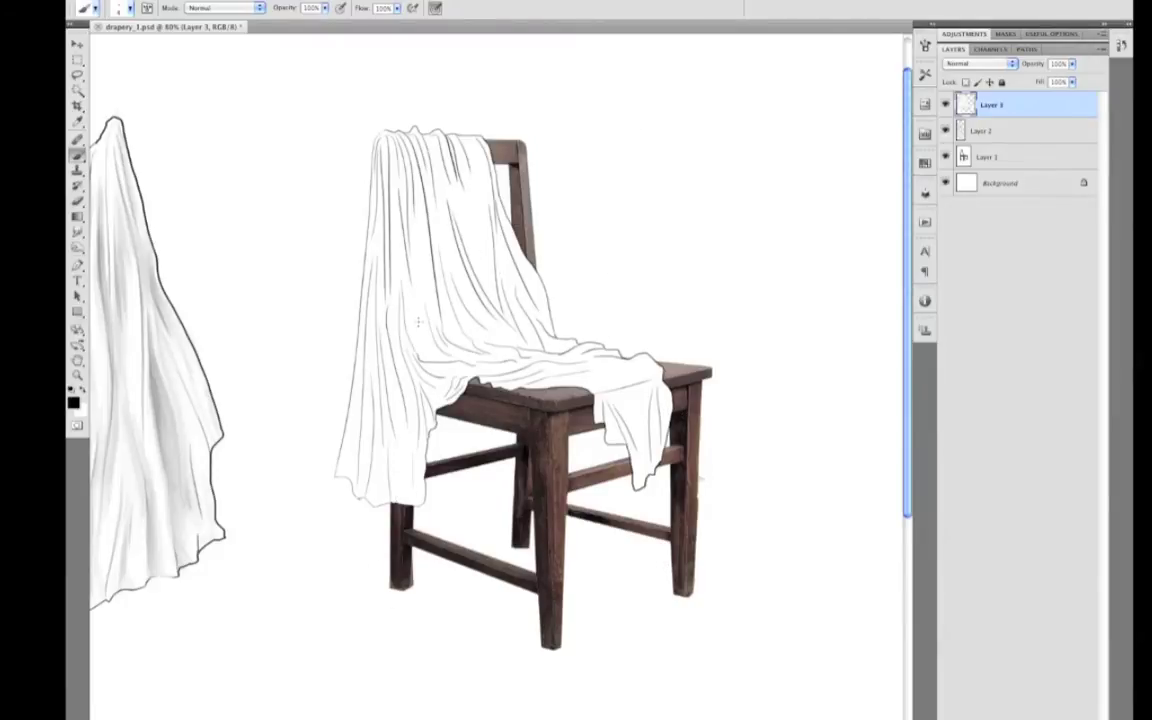
Set up a larger Brush at 5% opacity for shading, undoing the 10% test stroke on the cloth
key(o)
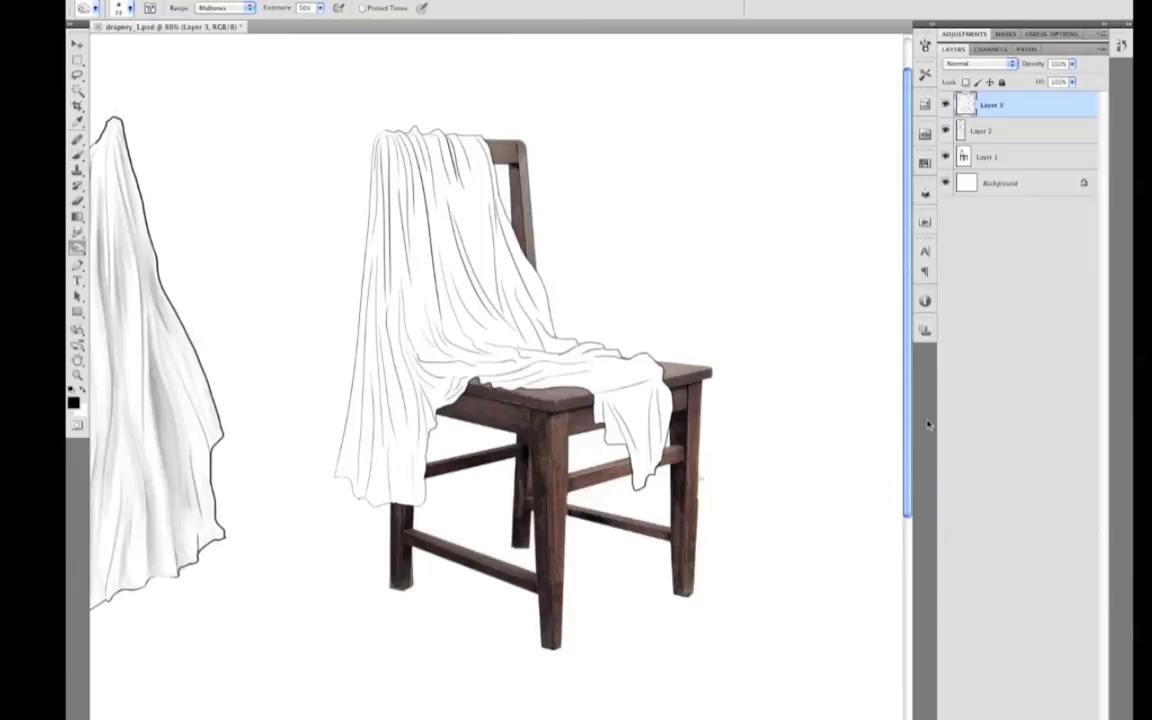
drag(409, 289, 416, 291)
key(b)
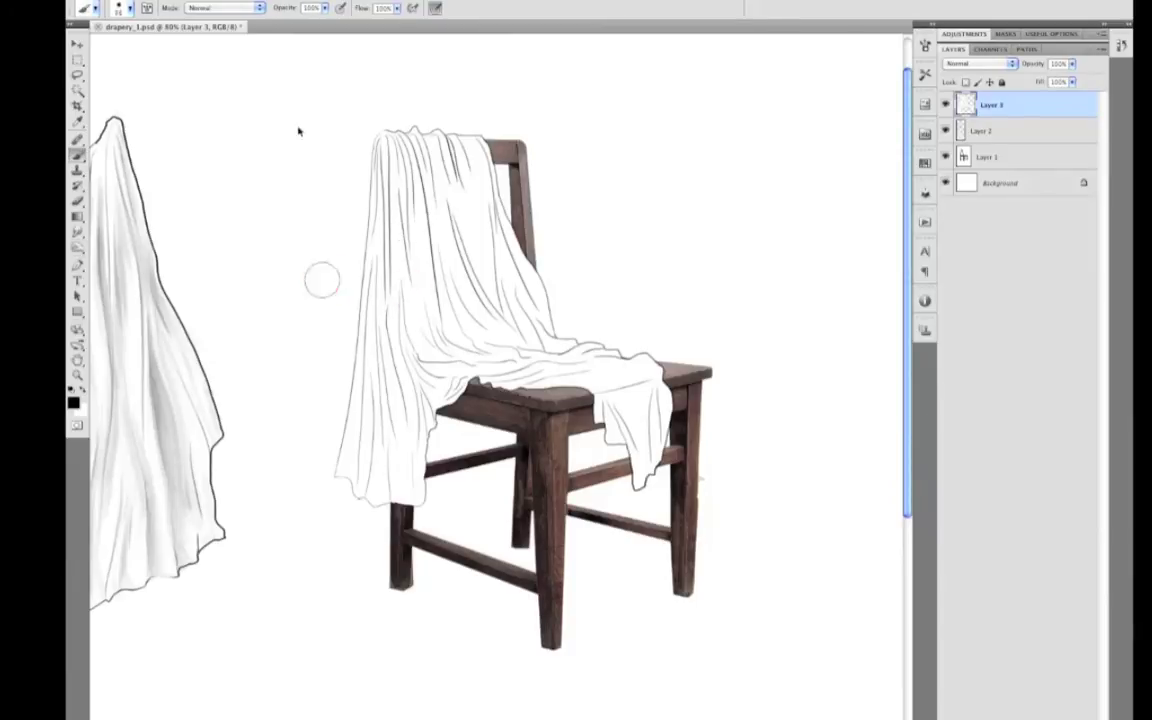
key(1)
mouse_move(368, 458)
mouse_down()
mouse_move(373, 362)
mouse_move(411, 365)
mouse_move(410, 325)
mouse_move(396, 324)
mouse_up()
key(super+z)
key(0)
key(5)
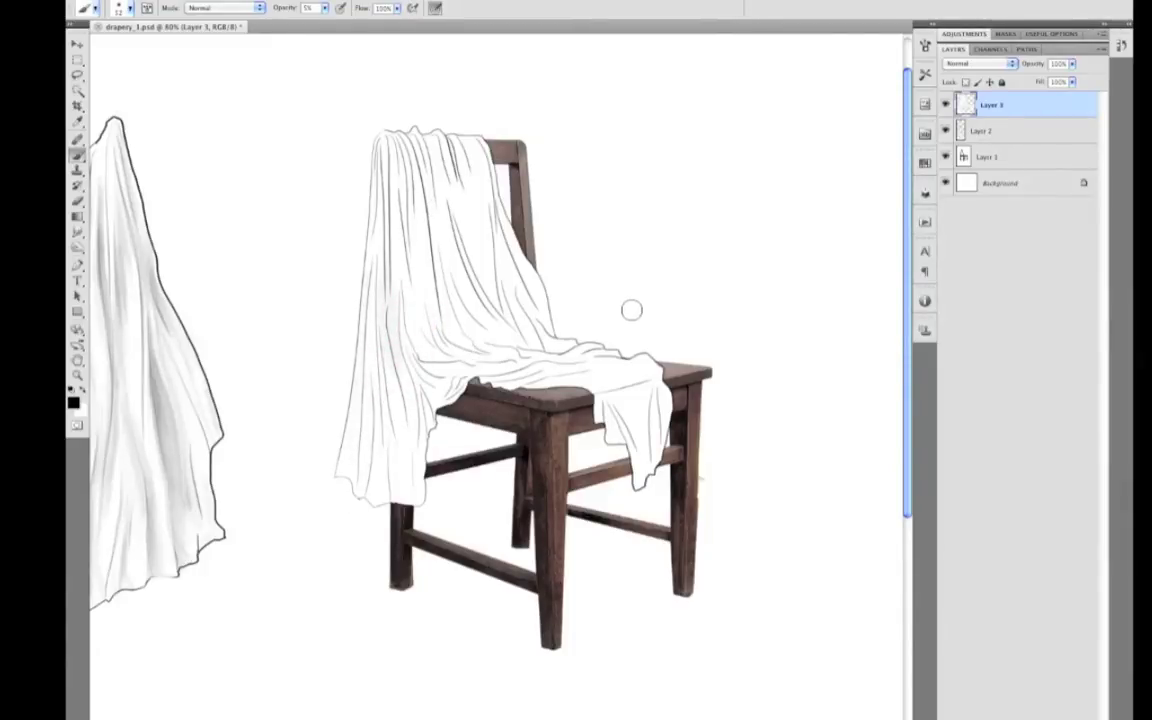
Lock the transparent pixels of the cloth layer, leaving the chair and background layers shown
click(946, 184)
click(946, 157)
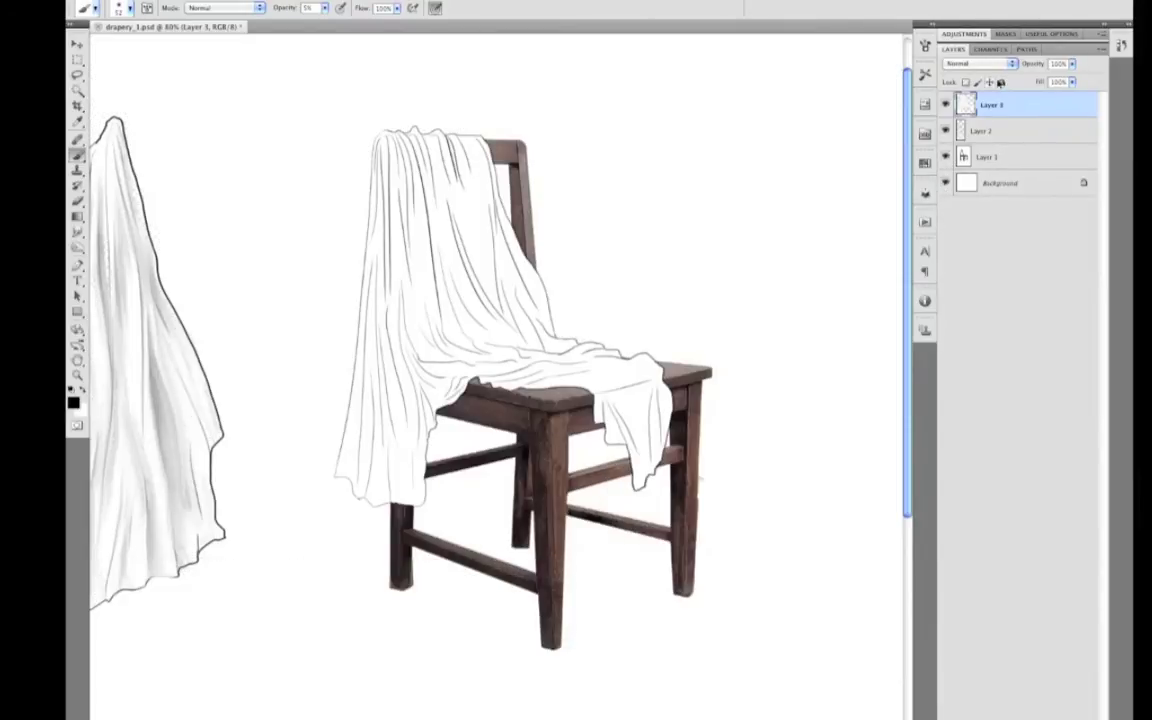
drag(946, 157, 946, 184)
click(966, 83)
Test the transparency lock with thick black strokes at 100% opacity across the cloth's edge and undo them
key(0)
drag(365, 370, 342, 470)
drag(362, 305, 432, 287)
drag(368, 250, 442, 234)
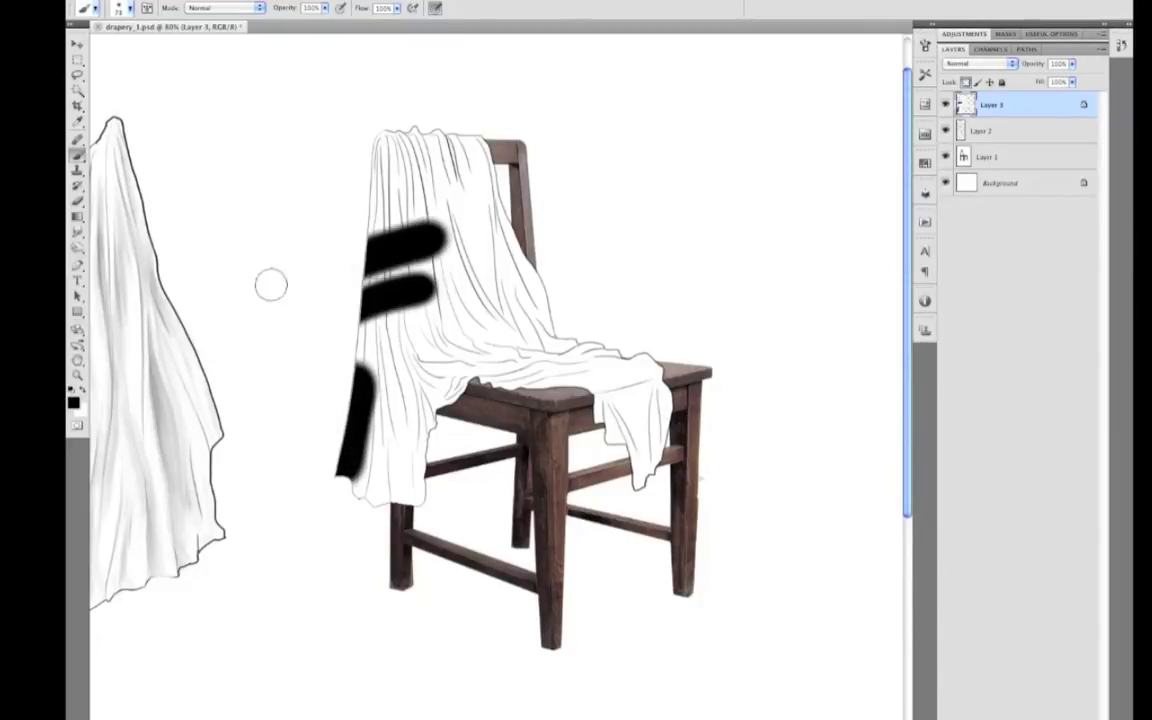
drag(368, 214, 440, 195)
key(alt+super+z)
key(alt+super+z)
key(alt+super+z)
key(alt+super+z)
Reset the brush opacity to 5%, reduce the brush size and shade the folds hanging over the backrest in black
key(0)
key(5)
key(bracketleft)
key(bracketleft)
drag(381, 205, 379, 270)
mouse_move(394, 169)
mouse_down()
mouse_move(396, 232)
mouse_move(400, 160)
mouse_move(387, 161)
mouse_up()
mouse_move(380, 163)
mouse_down()
mouse_move(387, 286)
mouse_move(432, 331)
mouse_move(427, 297)
mouse_move(487, 366)
mouse_move(410, 292)
mouse_move(436, 333)
mouse_up()
drag(448, 238, 503, 325)
drag(480, 221, 489, 280)
drag(463, 178, 487, 280)
Resize the brush and shade the rear hanging folds and the long fold sweeping from the backrest onto the seat
ctrl+alt+drag(411, 333, 399, 333)
drag(378, 279, 378, 342)
drag(368, 237, 377, 405)
mouse_move(403, 159)
mouse_down()
mouse_move(455, 322)
mouse_move(426, 215)
mouse_move(458, 258)
mouse_move(456, 228)
mouse_move(416, 339)
mouse_move(394, 299)
mouse_move(407, 318)
mouse_move(566, 363)
mouse_move(534, 359)
mouse_move(612, 350)
mouse_move(556, 338)
mouse_move(575, 355)
mouse_up()
Enlarge the brush and add broad shading to the front overhang, the seat area and the rear part of the cloth
key(])
key(])
mouse_move(625, 402)
mouse_down()
mouse_move(648, 490)
mouse_move(662, 399)
mouse_move(660, 455)
mouse_up()
drag(626, 362, 663, 380)
mouse_move(462, 219)
mouse_down()
mouse_move(426, 132)
mouse_move(368, 193)
mouse_move(329, 400)
mouse_move(424, 415)
mouse_up()
mouse_move(409, 351)
mouse_down()
mouse_move(372, 305)
mouse_move(382, 399)
mouse_up()
mouse_move(361, 238)
mouse_down()
mouse_move(364, 436)
mouse_move(350, 403)
mouse_up()
mouse_move(353, 610)
mouse_down()
mouse_move(441, 226)
mouse_move(380, 149)
mouse_move(351, 236)
mouse_move(701, 342)
mouse_up()
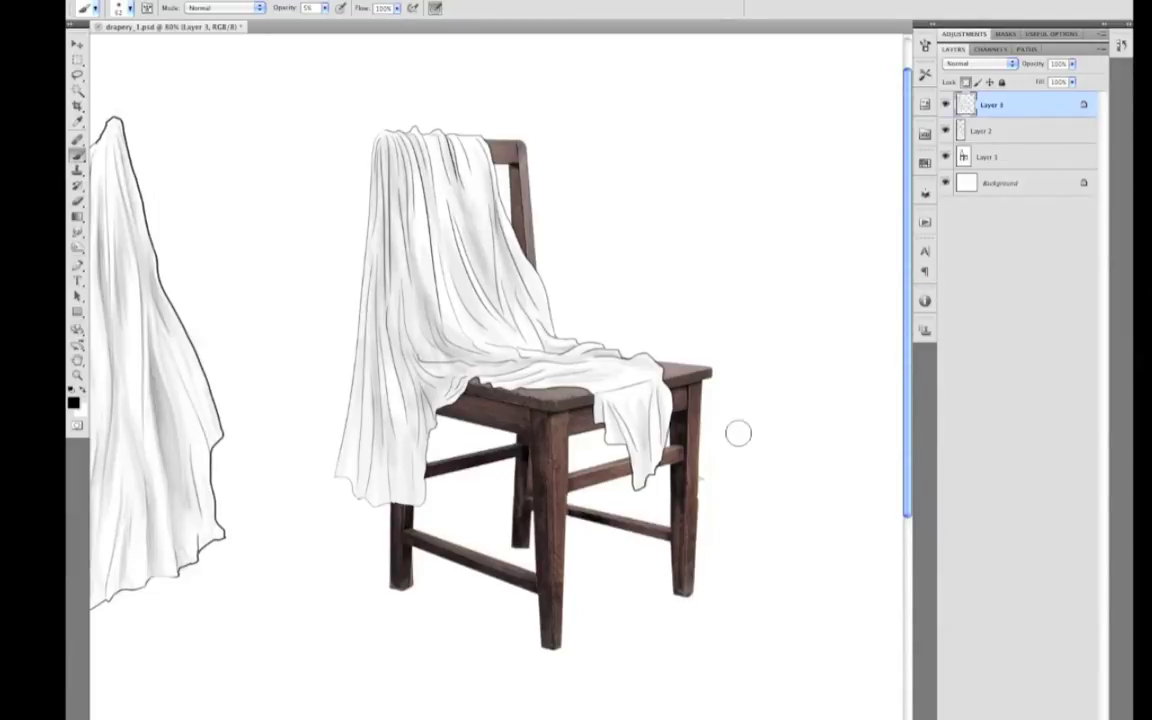
Blend the shading and fold lines with the Mixer Brush set to Very Wet, with Sample All Layers off
key(shift+b)
click(576, 9)
mouse_move(374, 317)
mouse_down()
mouse_move(336, 271)
mouse_move(325, 375)
mouse_move(334, 323)
mouse_move(402, 400)
mouse_move(358, 351)
mouse_move(383, 321)
mouse_move(346, 262)
mouse_move(398, 127)
mouse_move(399, 183)
mouse_move(433, 203)
mouse_move(420, 180)
mouse_move(433, 269)
mouse_move(409, 140)
mouse_move(436, 338)
mouse_up()
scroll(622, 321, up, 3)
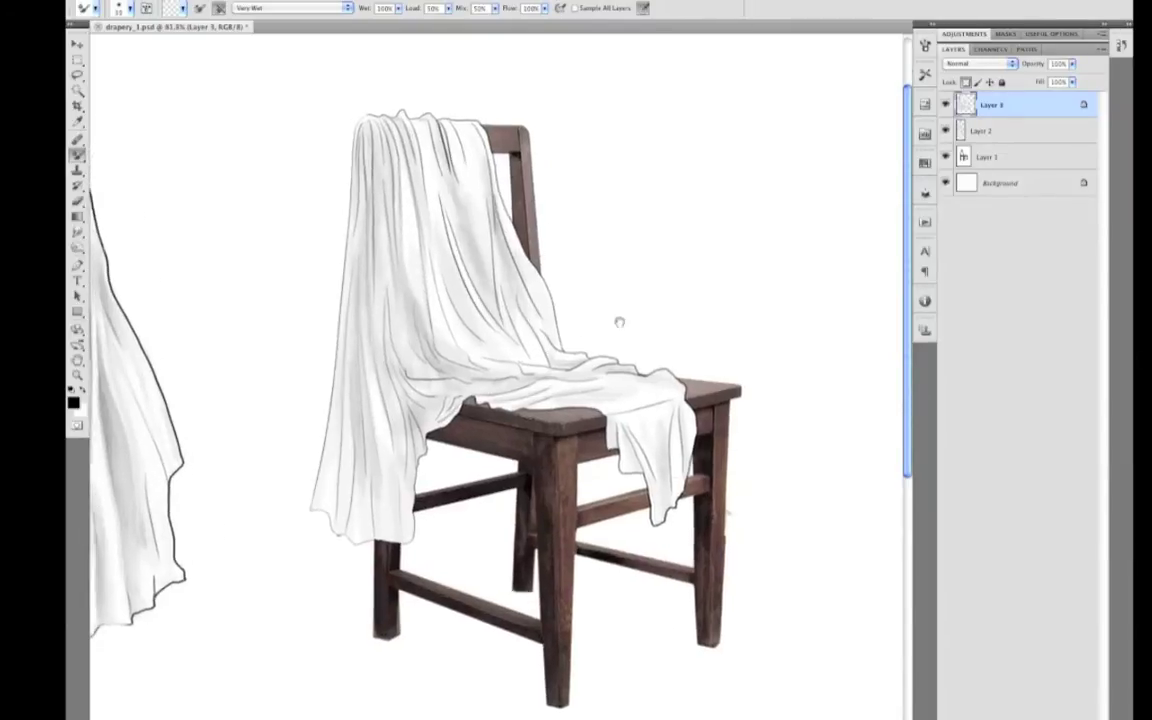
mouse_move(453, 266)
mouse_down()
mouse_move(458, 185)
mouse_move(473, 280)
mouse_up()
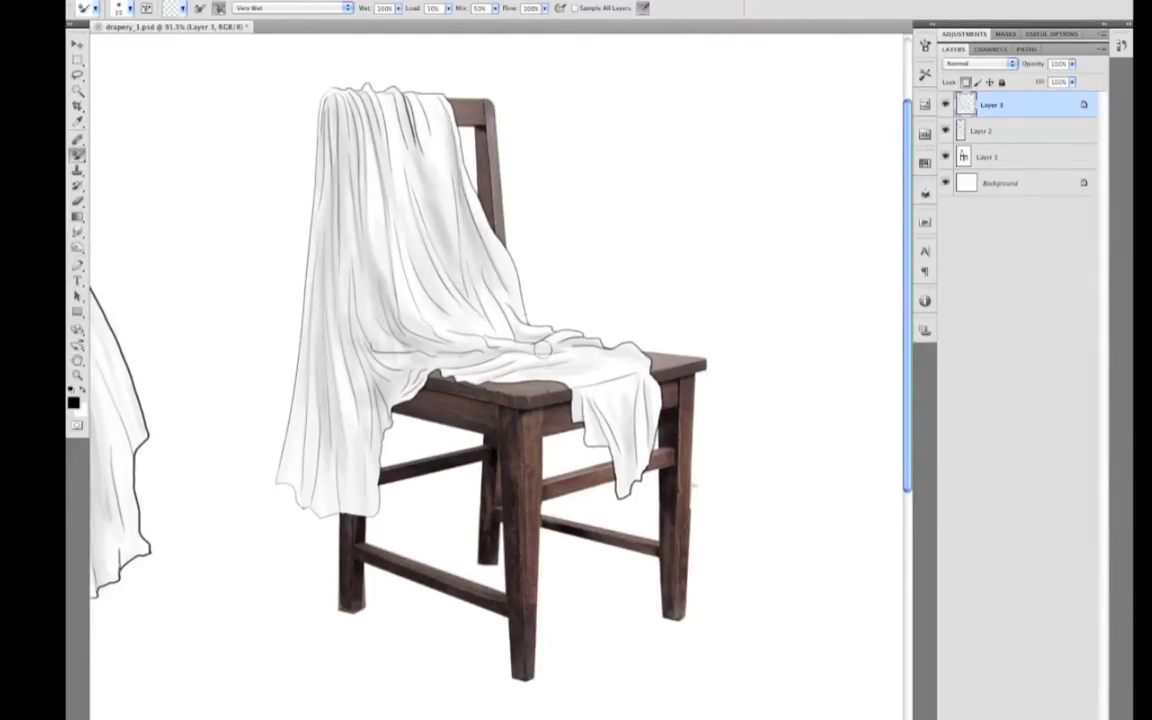
mouse_move(411, 130)
mouse_down()
mouse_move(409, 115)
mouse_move(435, 197)
mouse_move(420, 112)
mouse_move(451, 275)
mouse_move(467, 276)
mouse_up()
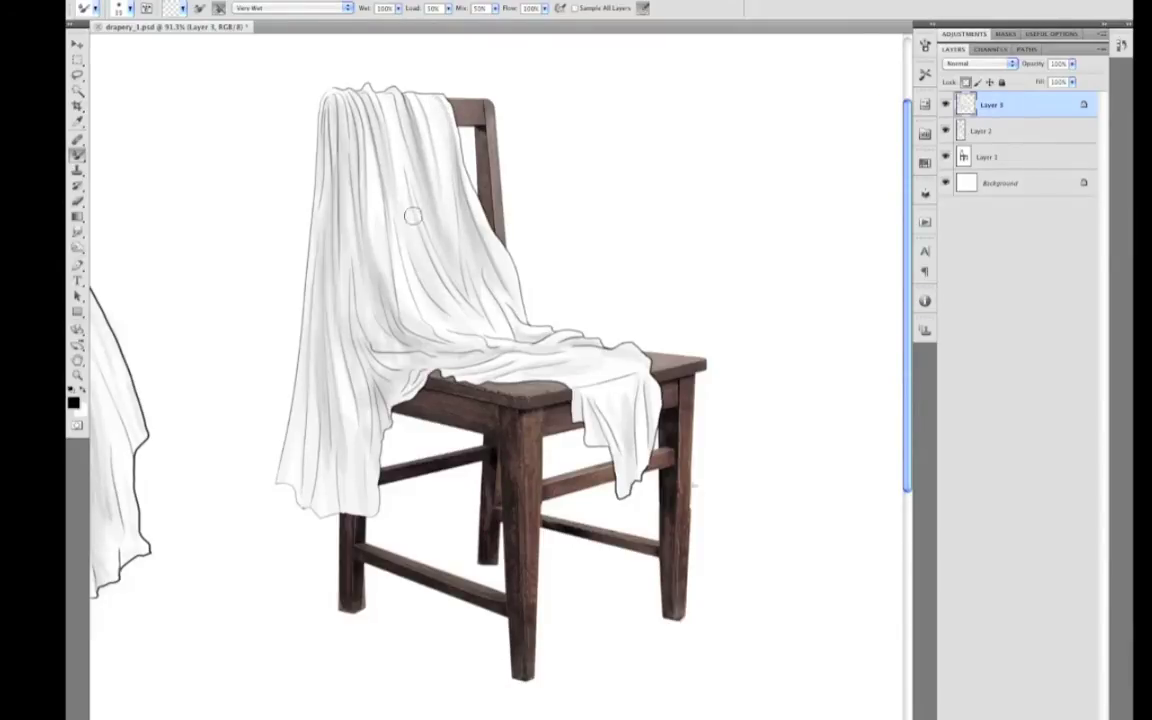
drag(343, 208, 342, 265)
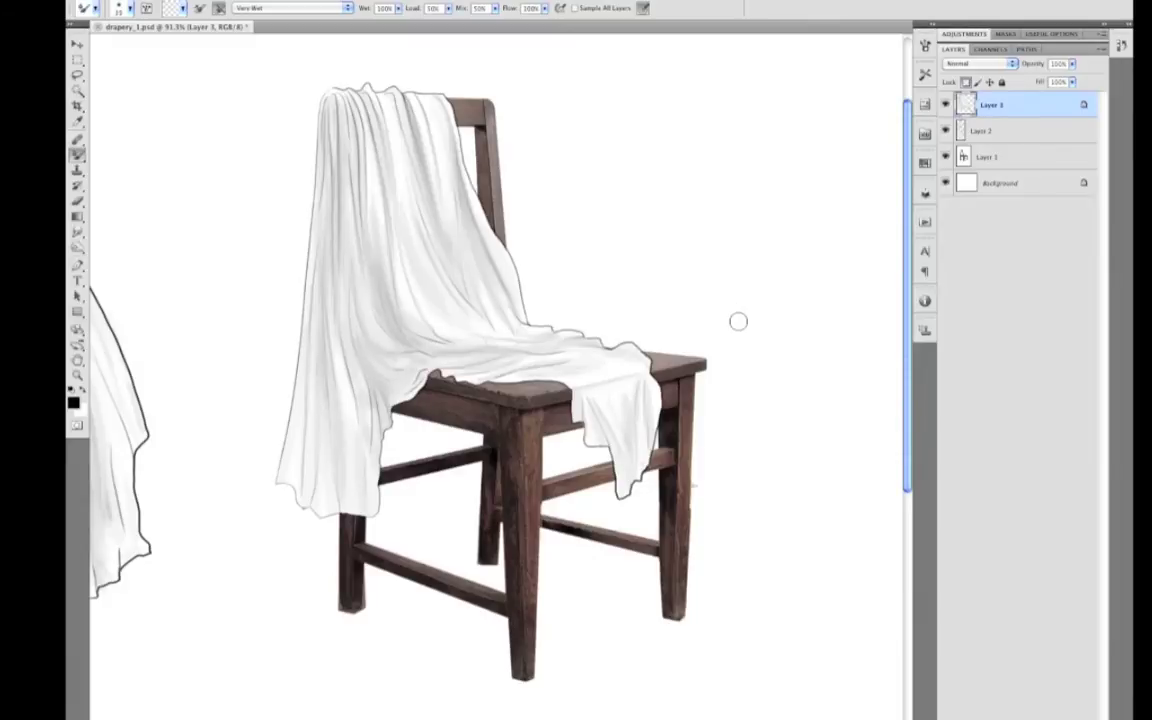
Deepen the shadows in the rear, backrest and seat folds with the Burn tool on Midtones
key(o)
drag(326, 378, 320, 378)
drag(322, 330, 326, 422)
drag(393, 334, 374, 262)
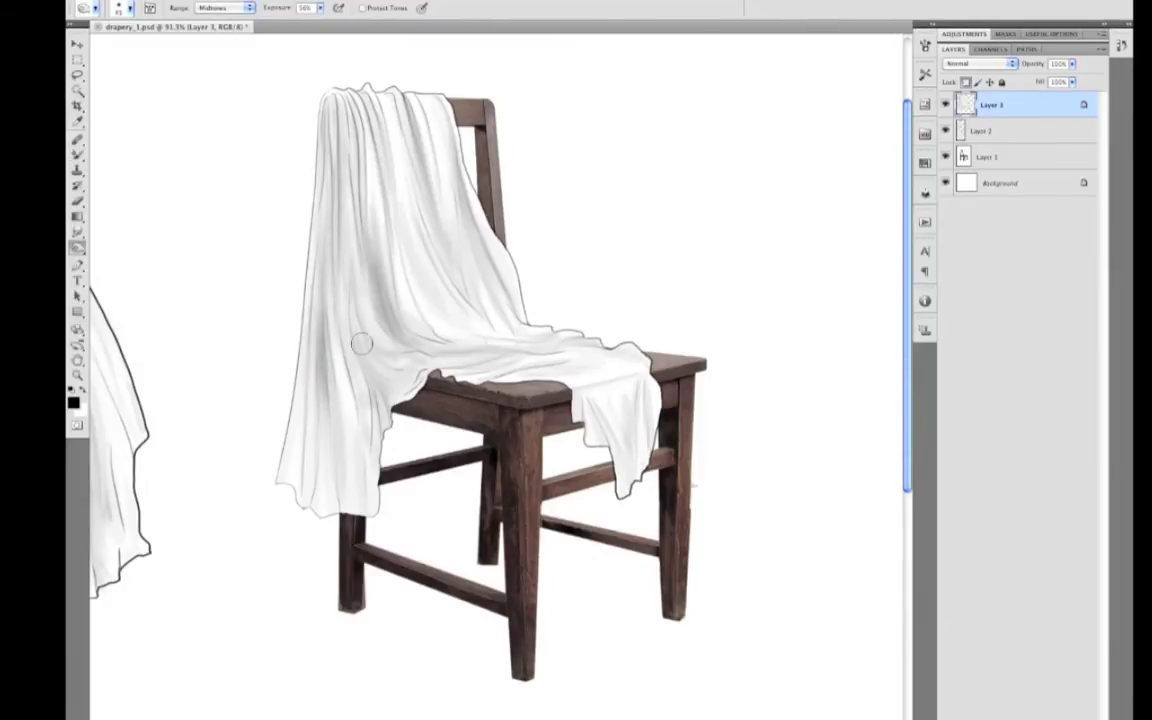
drag(378, 376, 358, 325)
drag(440, 221, 422, 200)
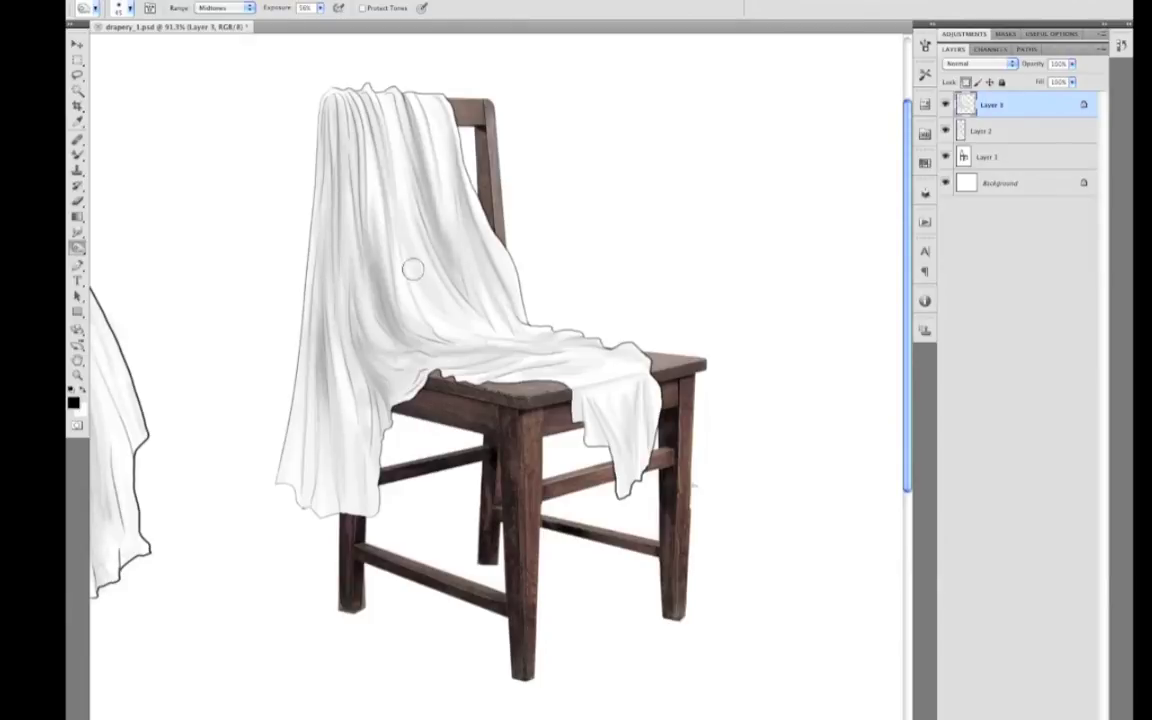
drag(464, 322, 461, 322)
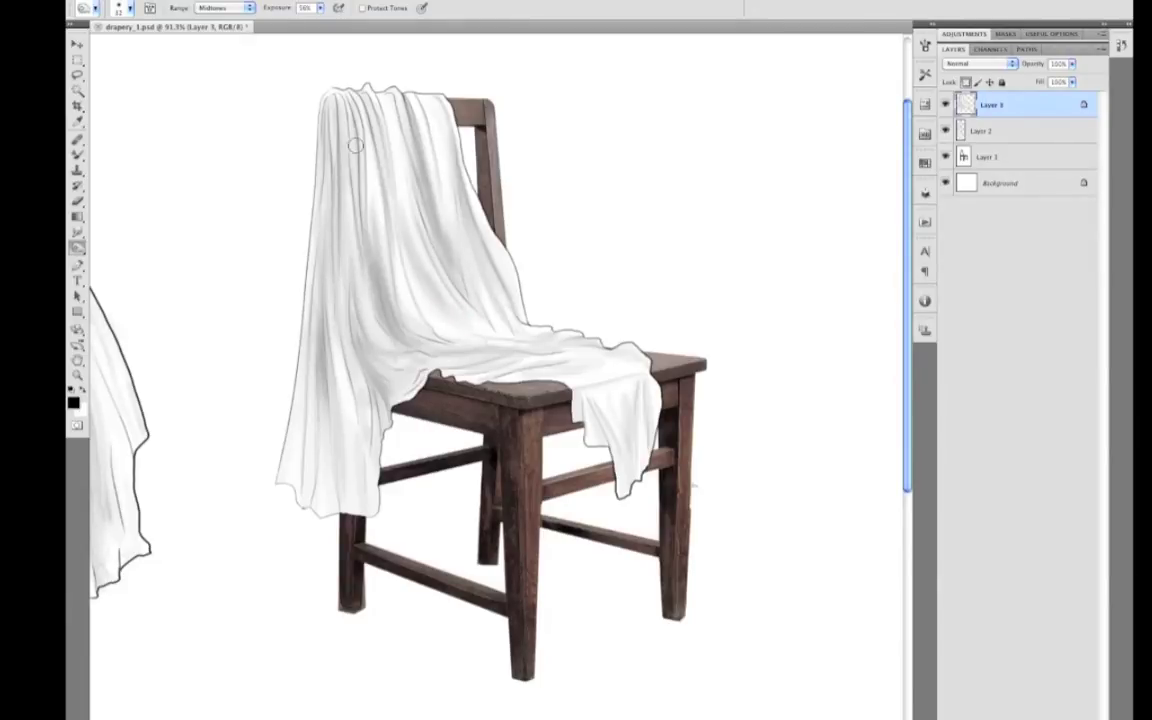
click(473, 360)
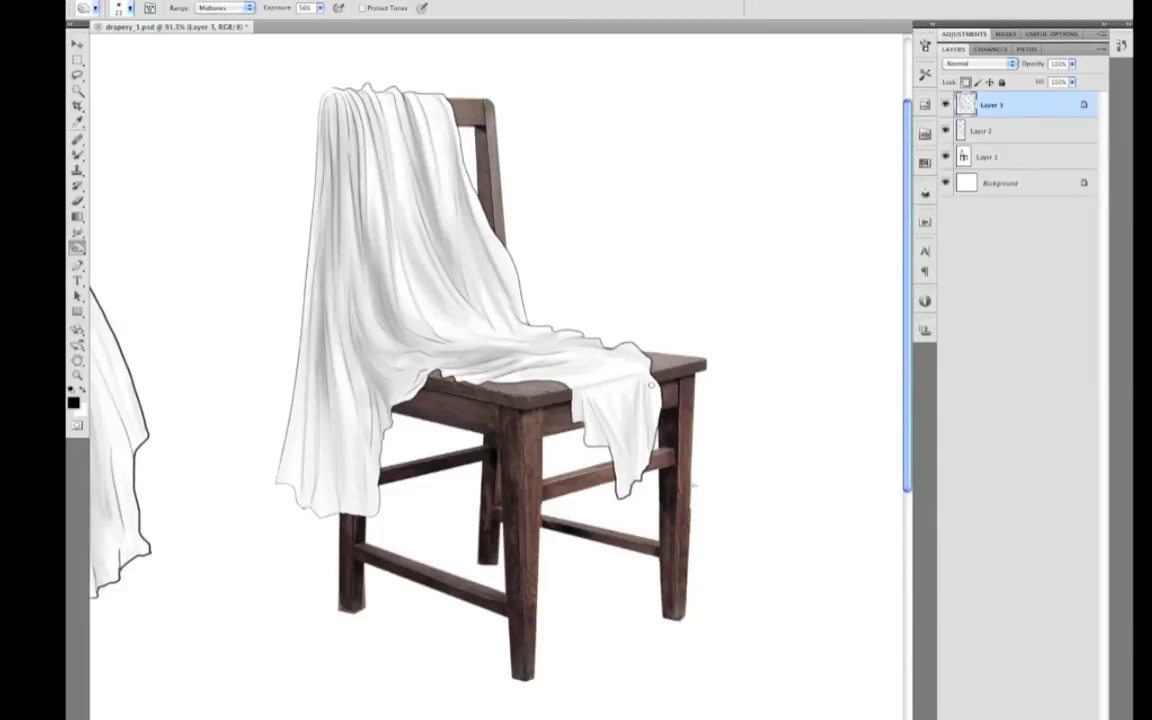
Burn shadows into the front overhang, then reinforce the darkest folds along the backrest and the rear drop
drag(585, 397, 628, 480)
key(])
drag(630, 396, 641, 471)
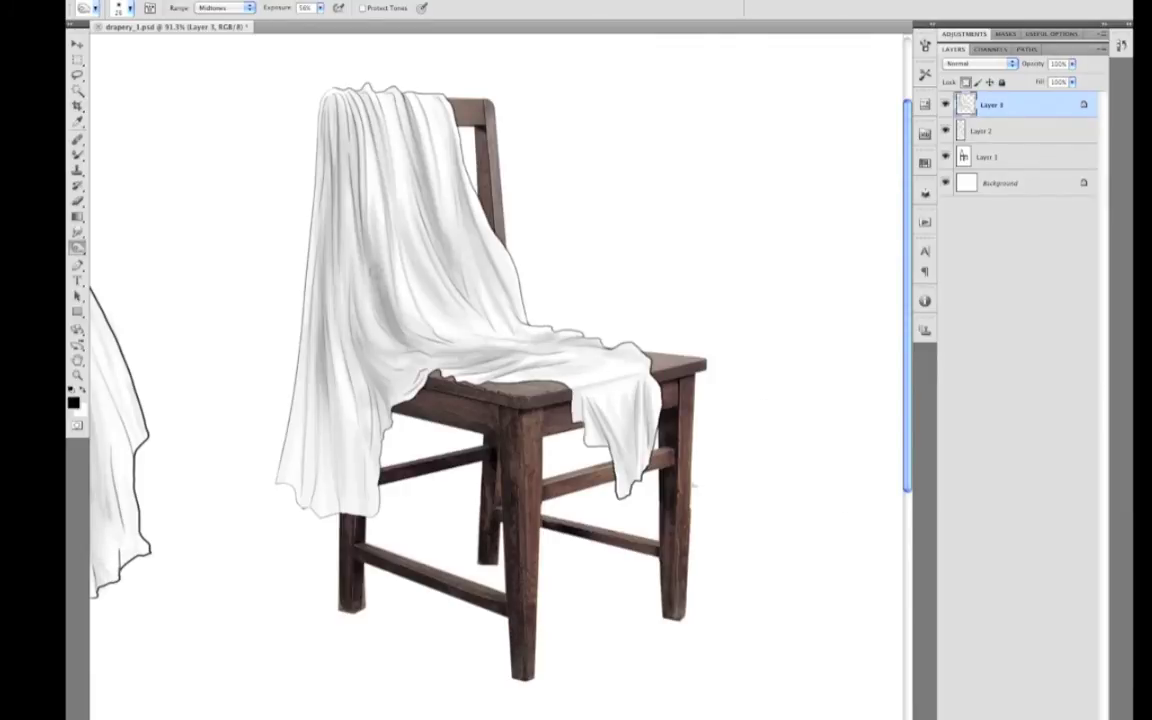
drag(320, 331, 324, 408)
mouse_move(335, 143)
mouse_down()
mouse_move(334, 246)
mouse_move(356, 241)
mouse_up()
drag(461, 171, 475, 245)
mouse_move(309, 411)
mouse_down()
mouse_move(331, 432)
mouse_move(336, 496)
mouse_up()
drag(352, 362, 363, 428)
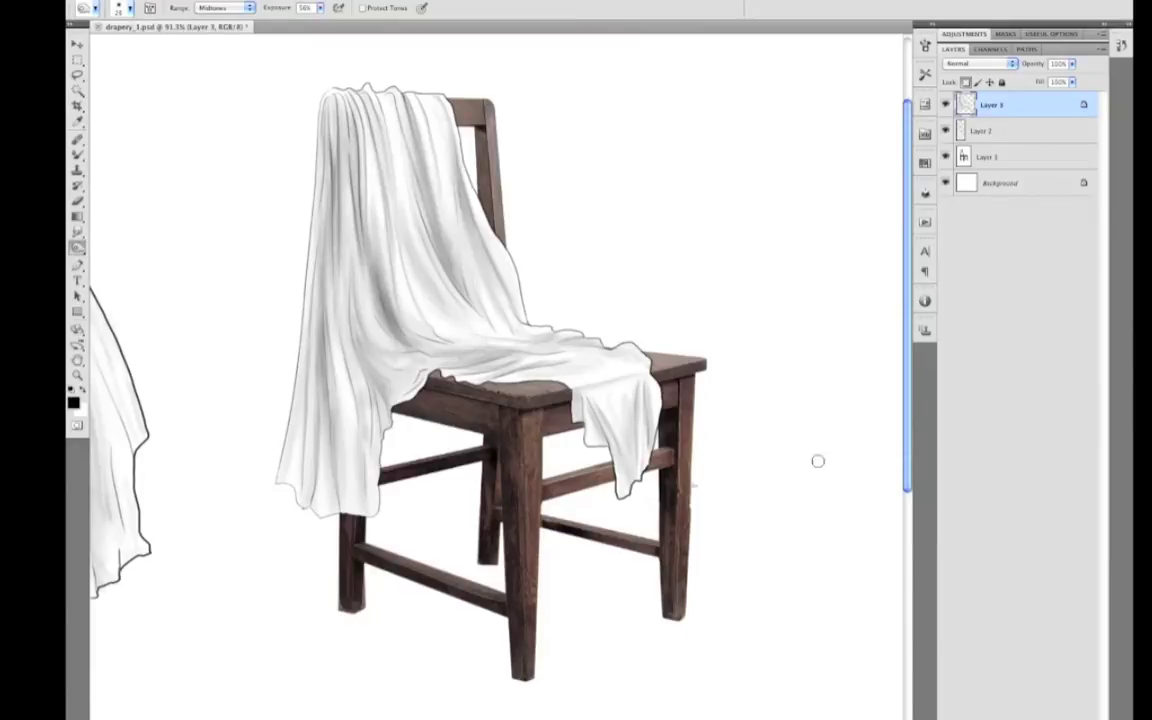
Blend the backrest folds with the Mixer Brush and lighten the fold ridges with the Dodge tool at 100% exposure
key(b)
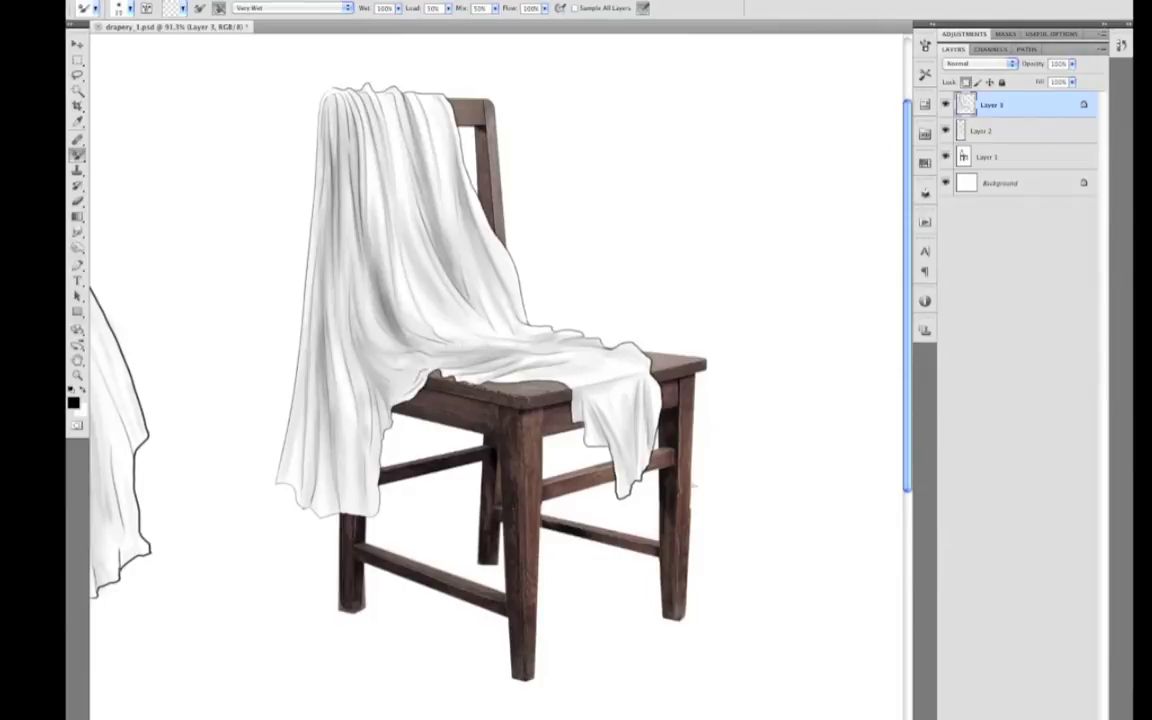
drag(386, 227, 371, 228)
key(bracketleft)
key(o)
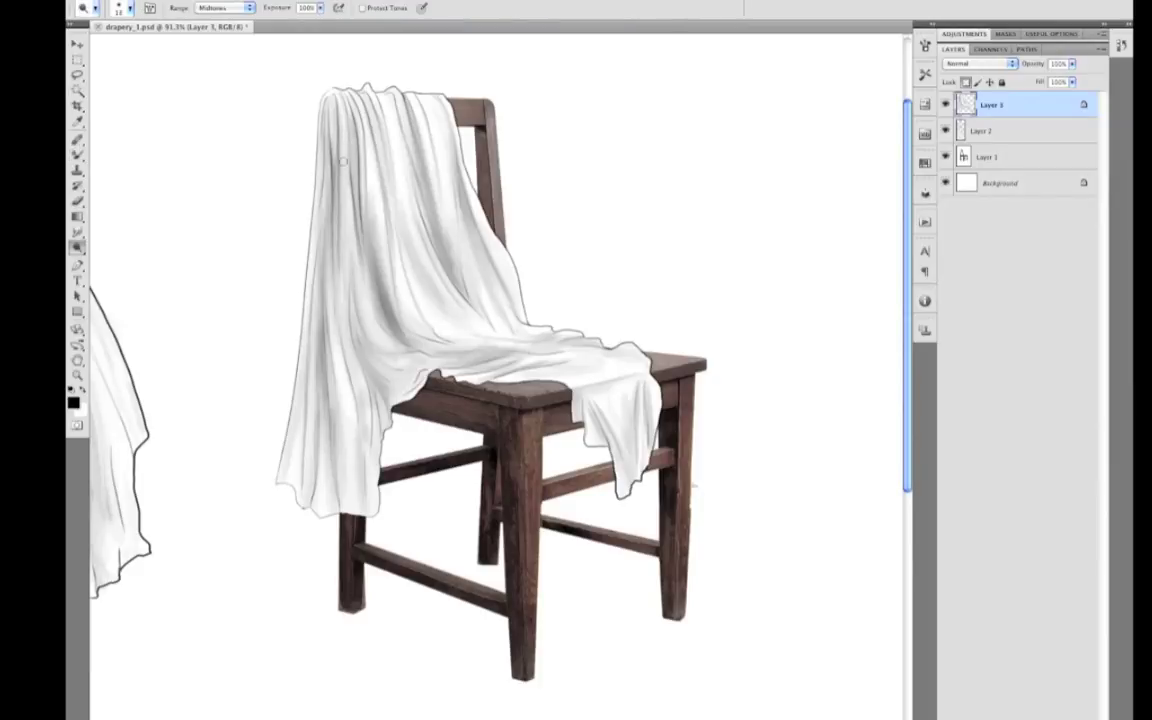
drag(330, 189, 323, 104)
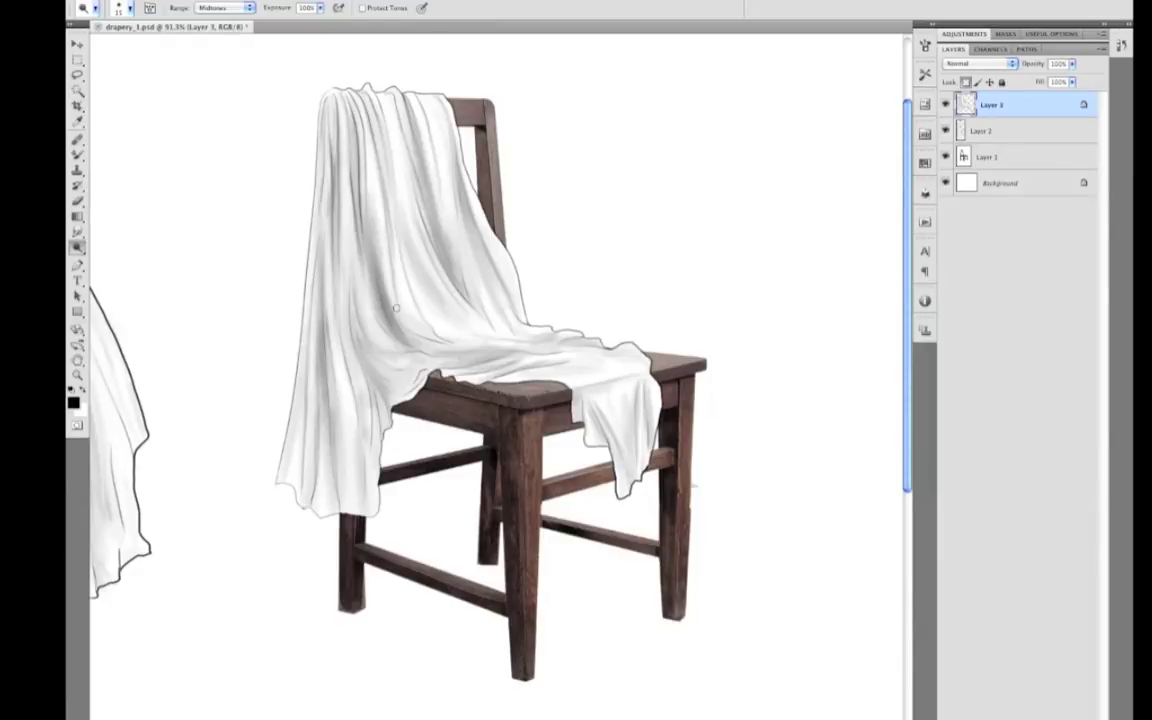
mouse_move(377, 162)
mouse_down()
mouse_move(379, 109)
mouse_move(407, 243)
mouse_up()
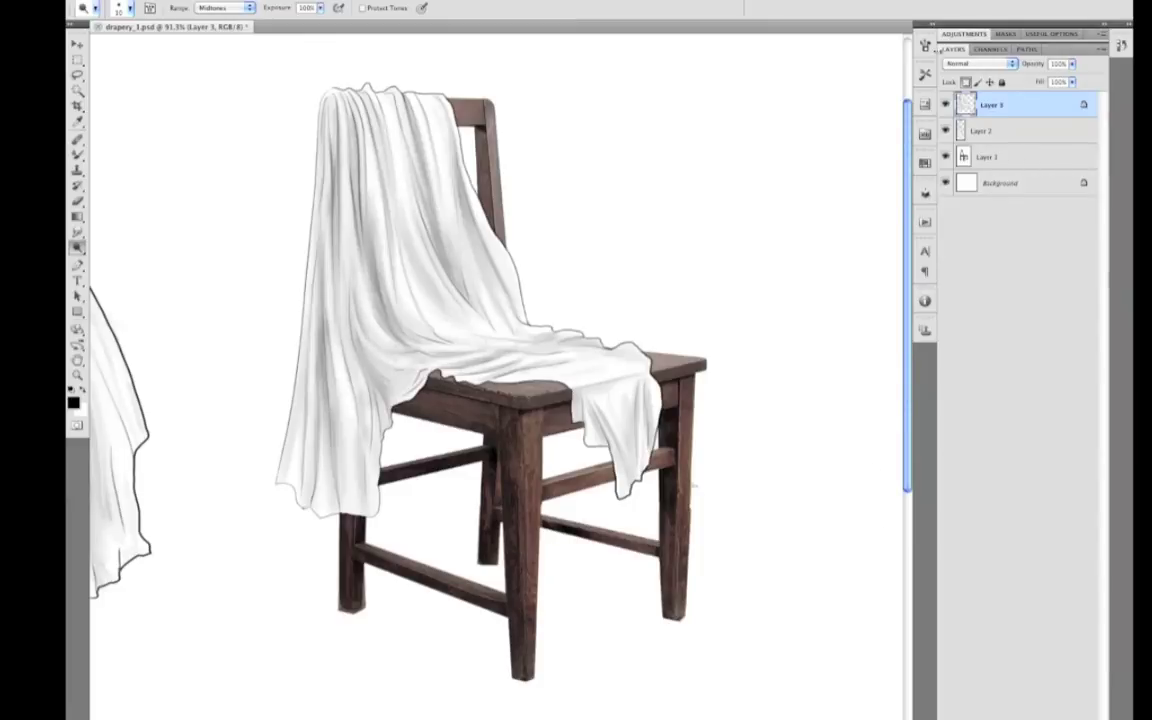
Add a Hue/Saturation adjustment with Colorize on, shift its hue to blue-violet and clip it to the cloth layer
click(962, 36)
click(970, 114)
click(1005, 208)
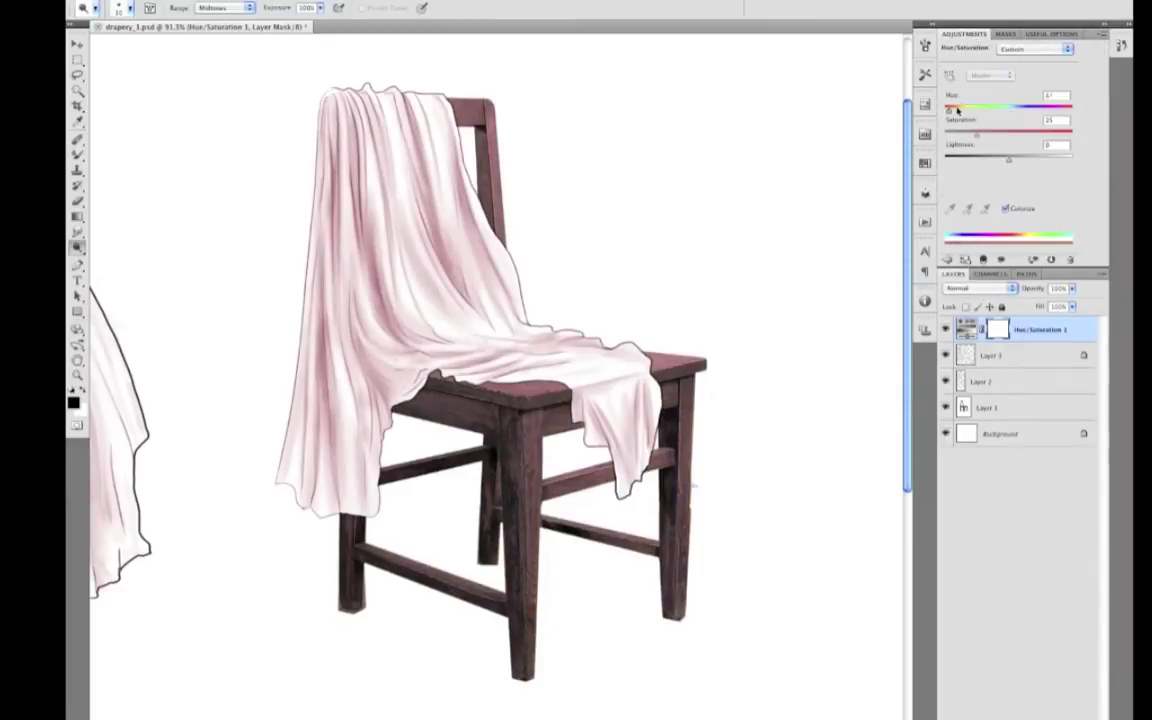
drag(962, 110, 1027, 108)
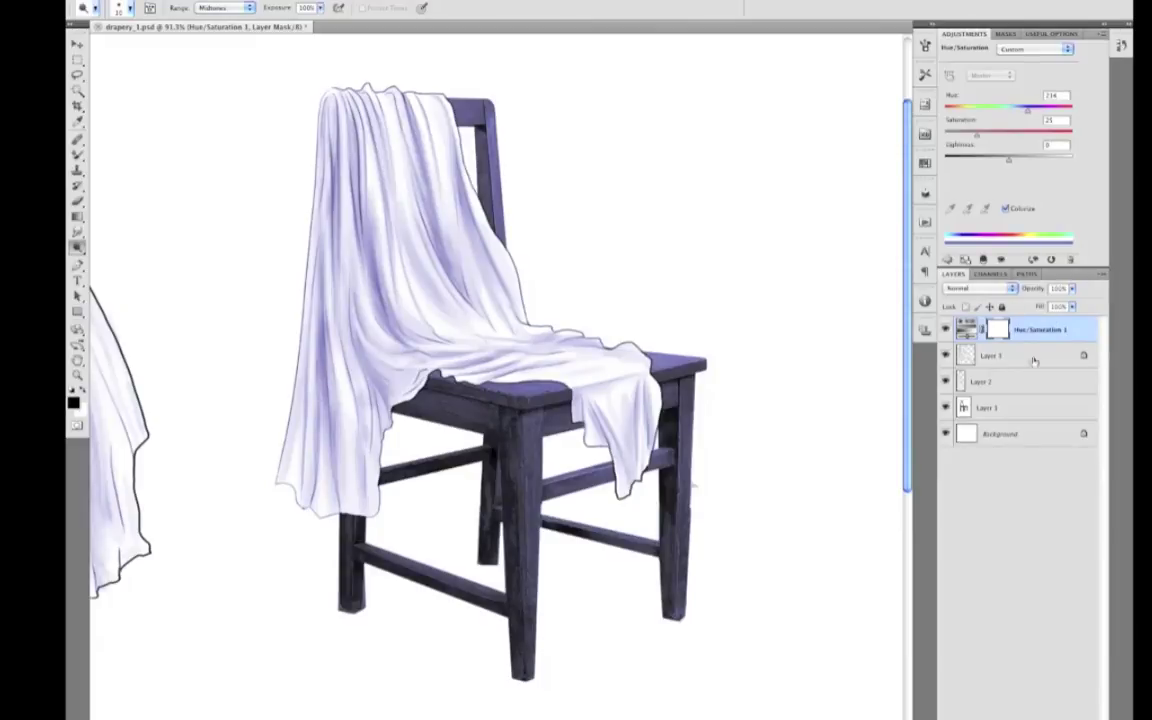
alt+click(1028, 342)
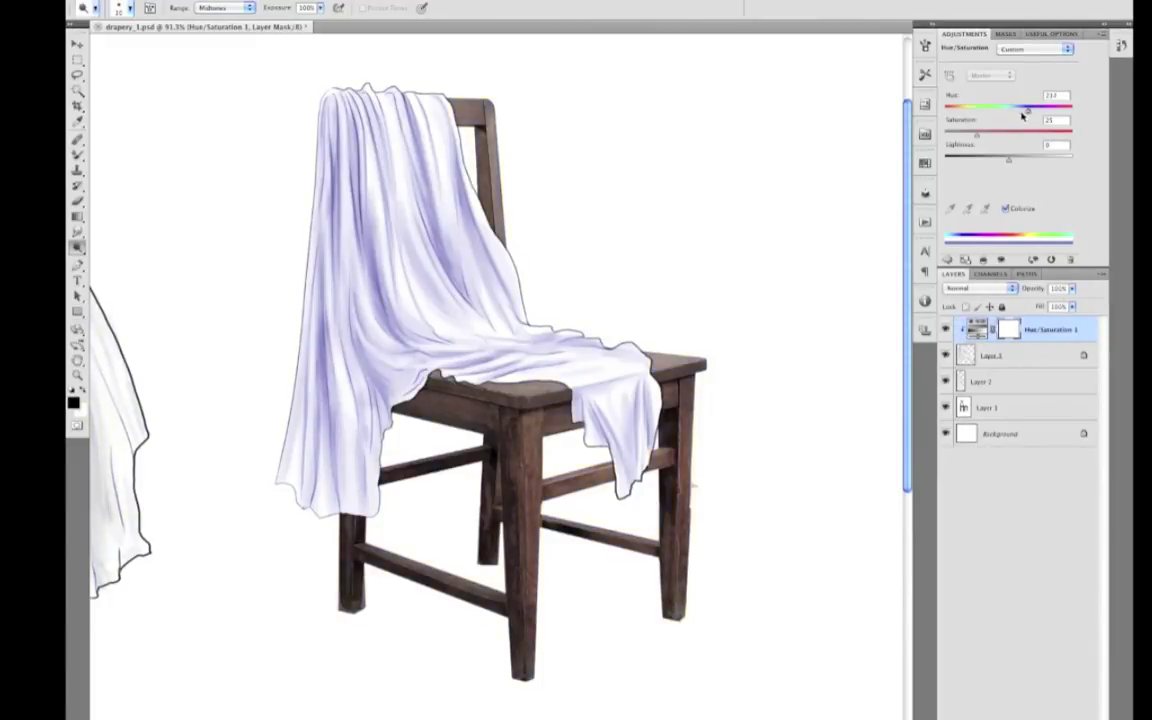
Tune the cloth's blue to a hue of about 222, saturation about 38 and lightness -7, checking the cloth layer
drag(1025, 110, 1023, 110)
mouse_move(1009, 160)
mouse_down()
mouse_move(986, 136)
mouse_move(1004, 162)
mouse_up()
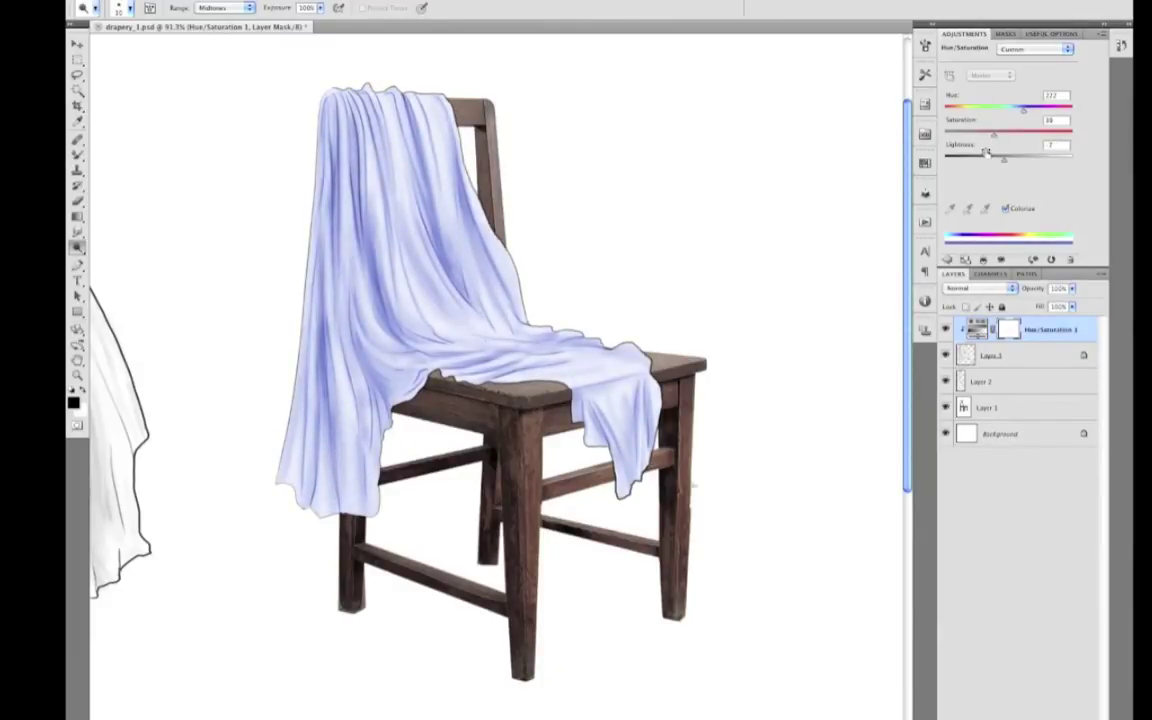
drag(1026, 108, 1019, 101)
click(946, 356)
click(946, 356)
click(1040, 358)
drag(1042, 289, 1090, 291)
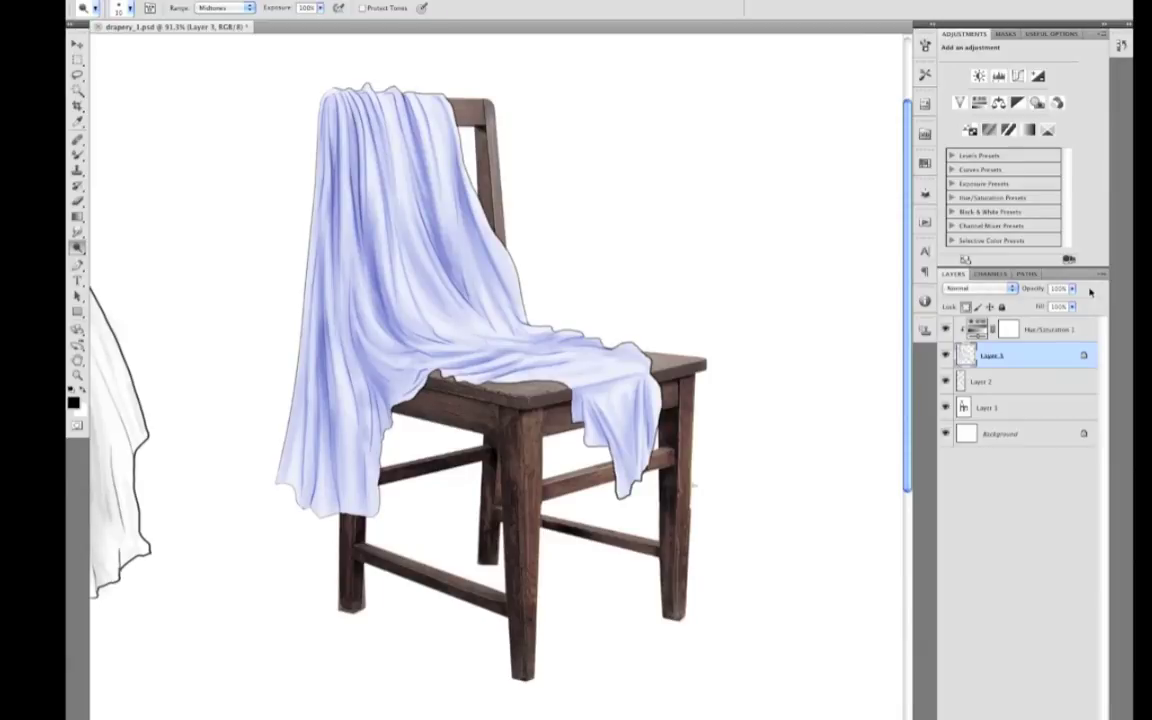
Burn contact shadows into the chair on Layer 1 along the cloth's edges, checking them with the cloth hidden
click(999, 404)
key(shift+o)
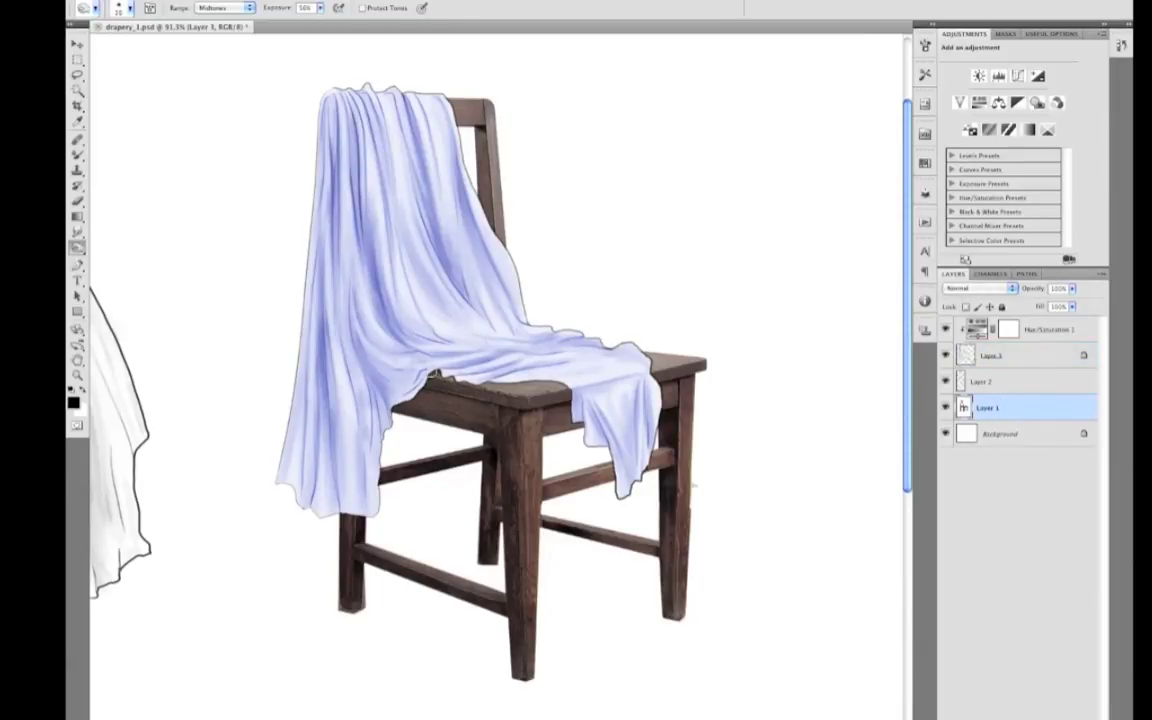
drag(490, 380, 548, 380)
drag(391, 412, 434, 376)
drag(569, 402, 572, 426)
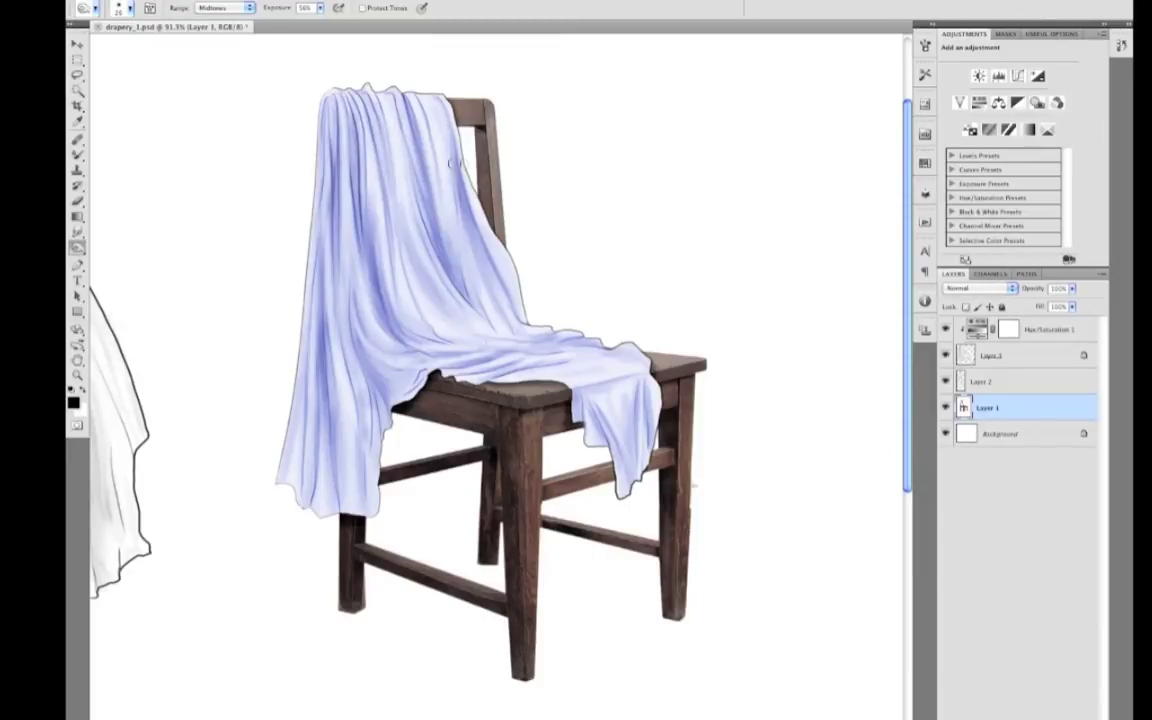
click(946, 356)
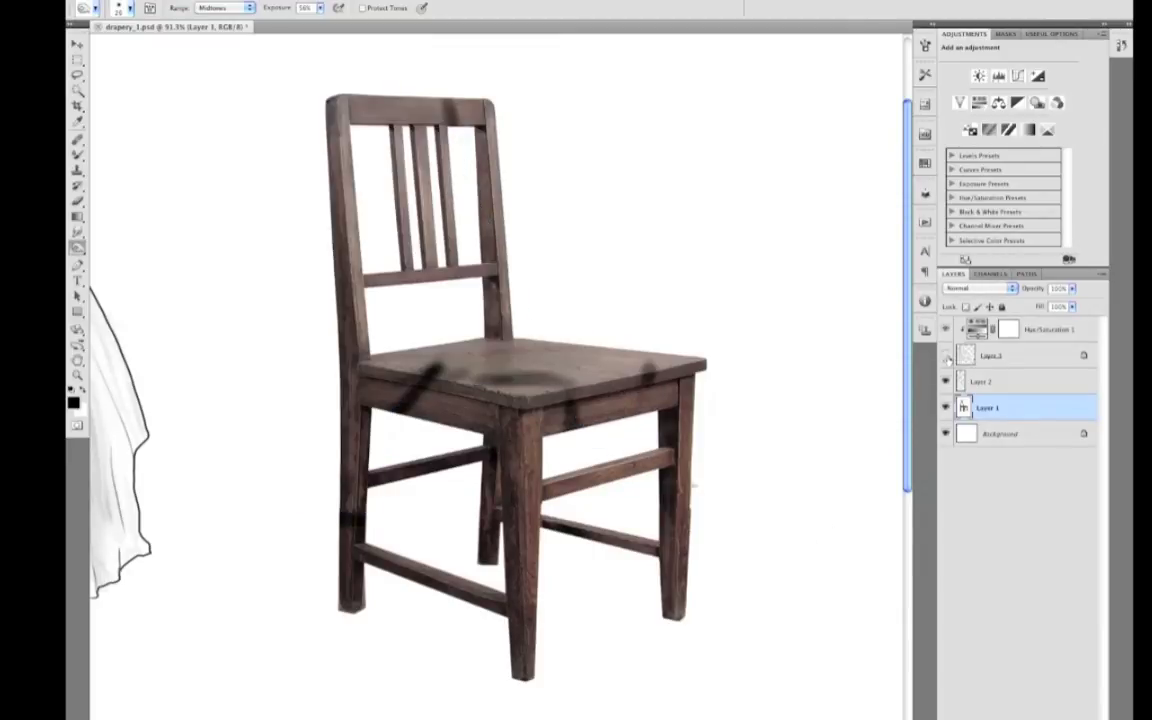
click(946, 356)
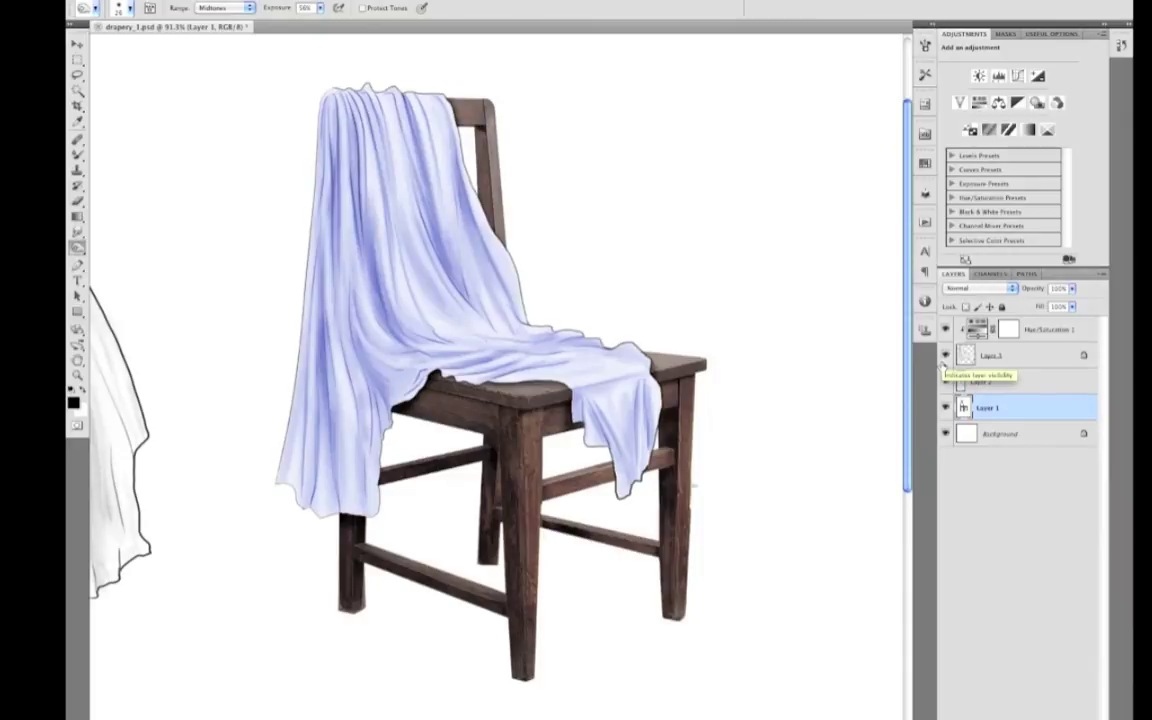
Add a new layer above the Hue/Saturation adjustment and choose a pale lavender foreground colour for the Brush
click(1036, 324)
key(super+shift+alt+n)
key(b)
alt+click(355, 275)
click(74, 403)
mouse_move(561, 275)
mouse_down()
mouse_move(562, 250)
mouse_move(562, 276)
mouse_up()
mouse_move(398, 221)
mouse_down()
mouse_move(378, 217)
mouse_move(402, 591)
mouse_move(359, 226)
mouse_move(387, 197)
mouse_up()
click(643, 207)
Draw a pattern of thin, wavy pale lines across the backrest folds at 60% brush opacity and try inverting its colours
mouse_move(387, 197)
mouse_down()
mouse_move(419, 352)
mouse_move(391, 346)
mouse_up()
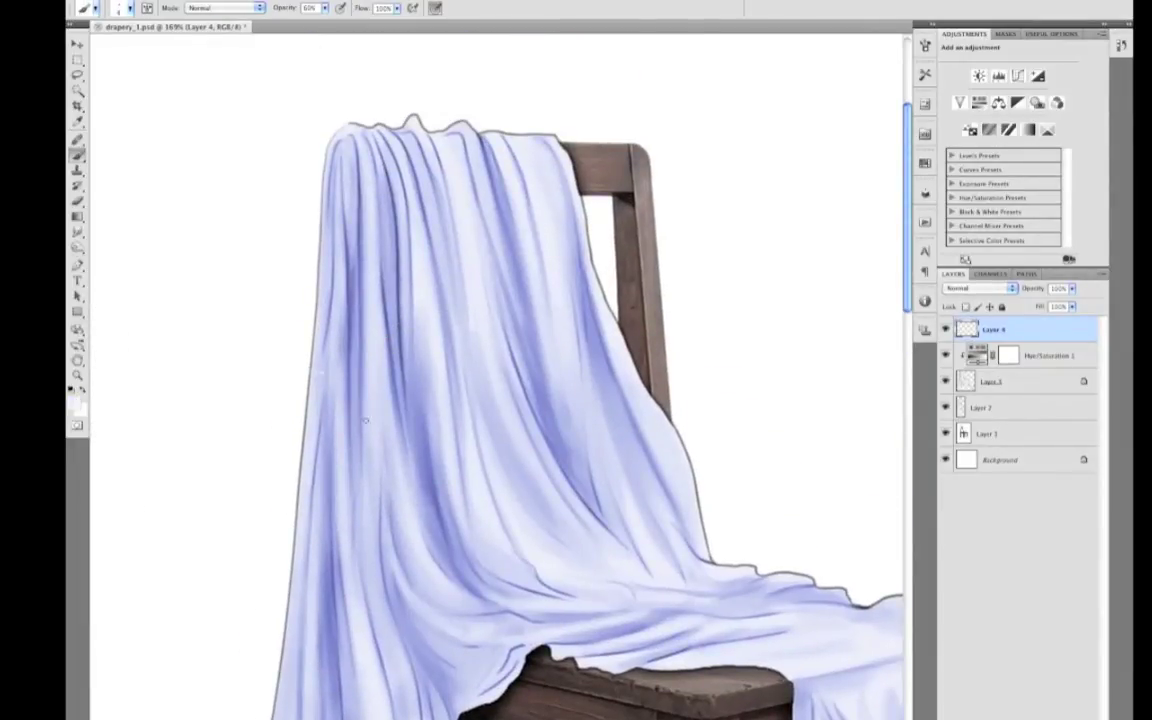
mouse_move(318, 374)
mouse_down()
mouse_move(386, 386)
mouse_move(445, 375)
mouse_up()
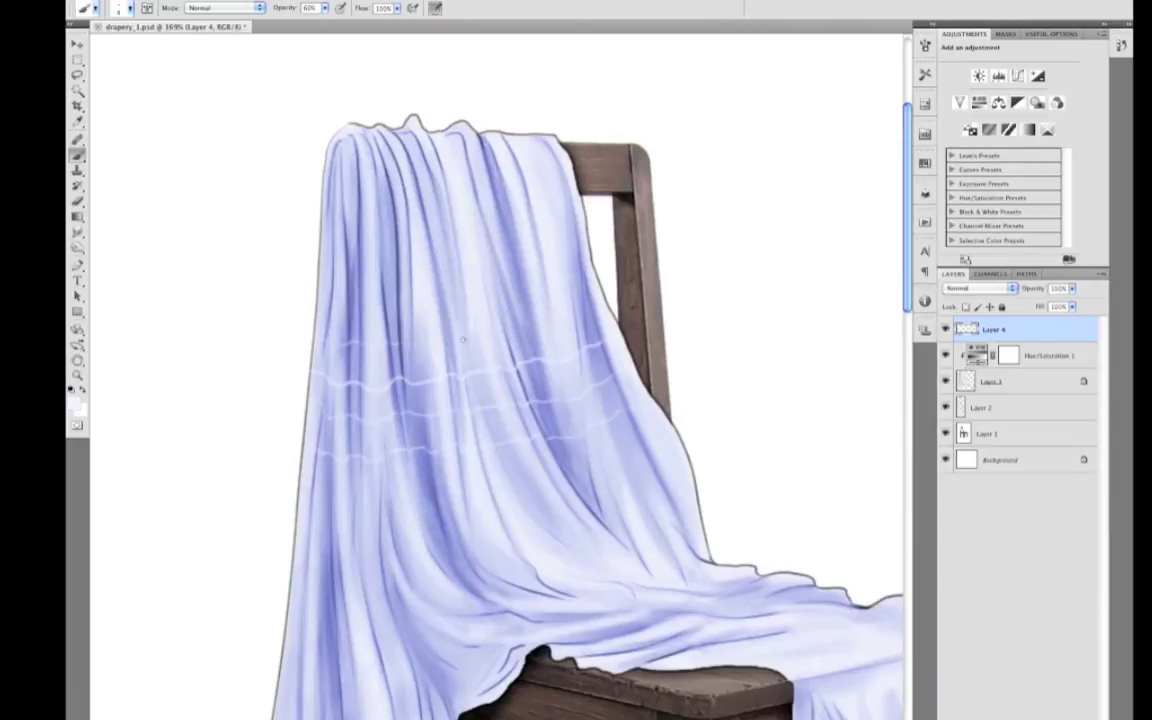
drag(559, 327, 614, 307)
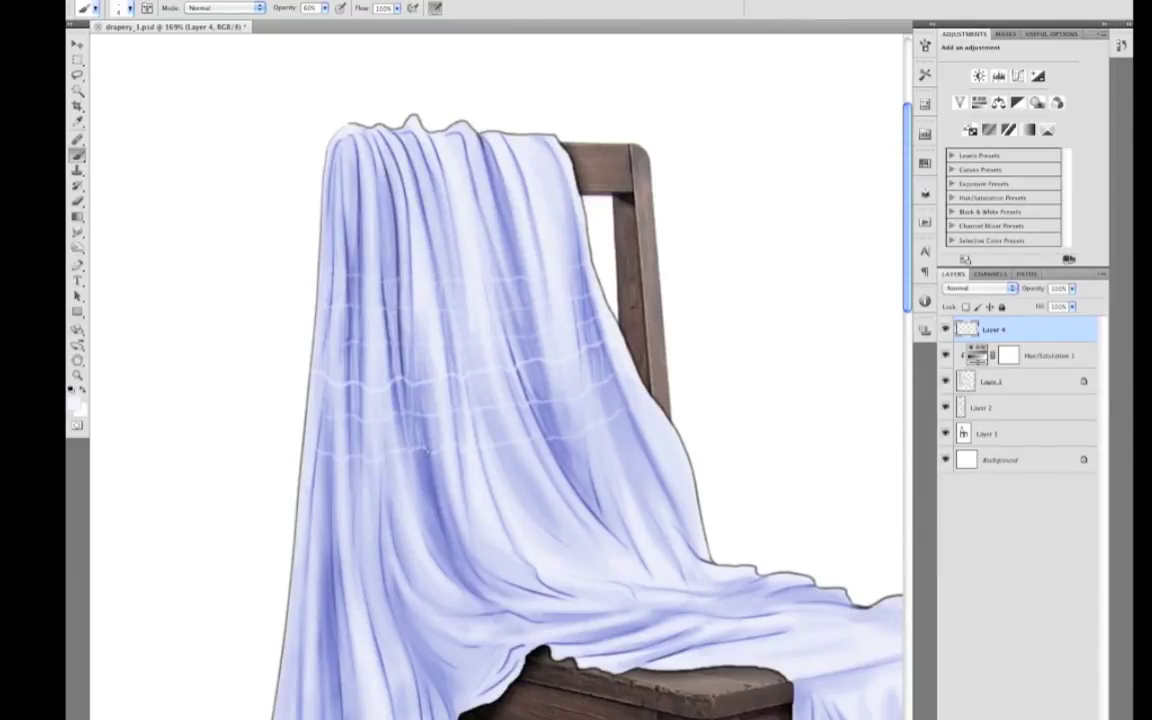
click(946, 329)
click(946, 329)
scroll(546, 455, down, 5)
drag(622, 508, 510, 421)
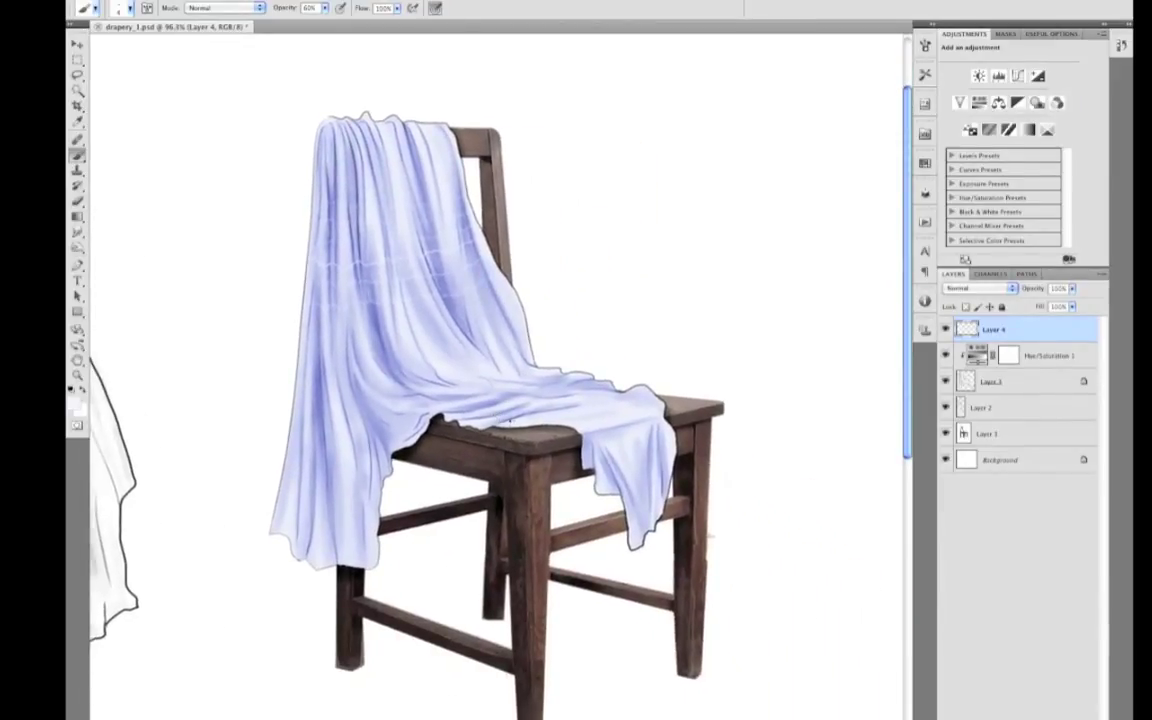
key(super+i)
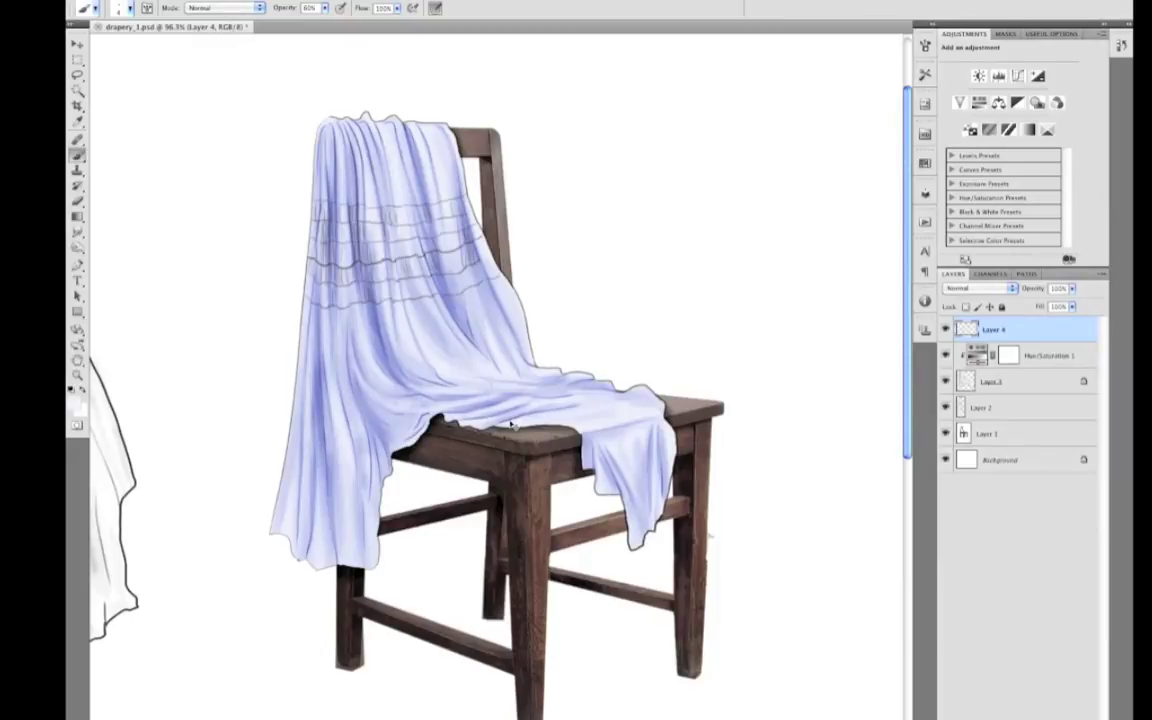
Crop the canvas around the hanging cloth and the chair, and display the whole image with the interface panels hidden
key(ctrl+0)
key(c)
drag(277, 68, 826, 499)
key(Return)
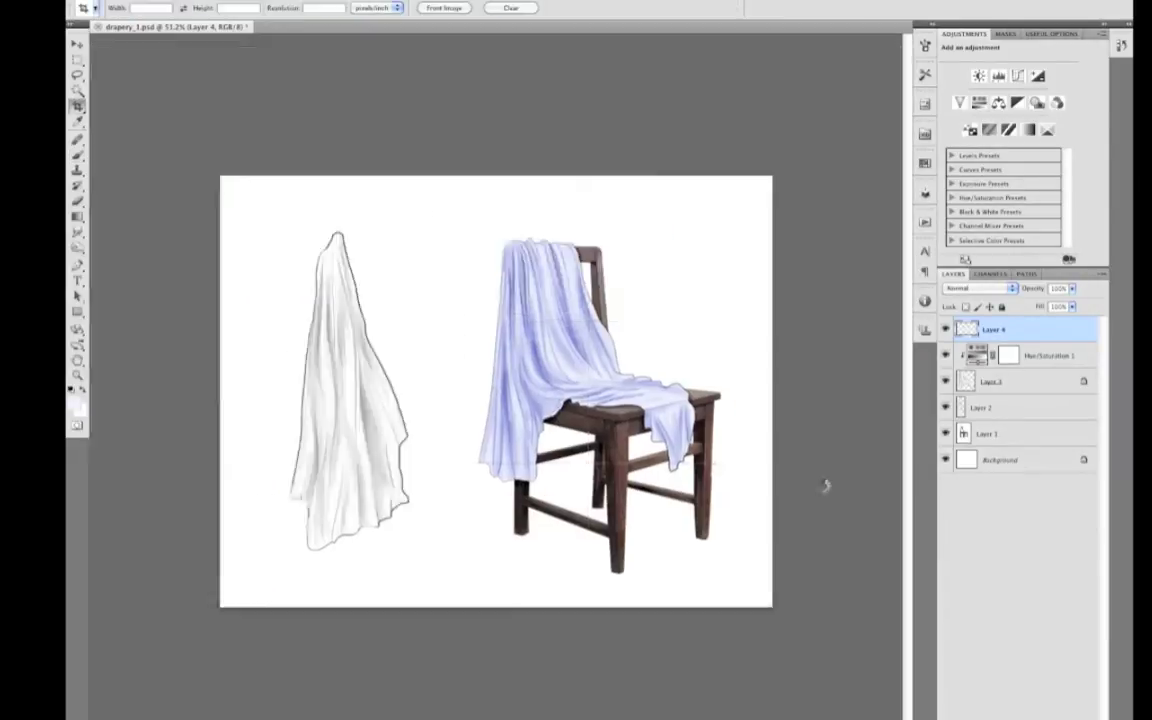
key(ctrl+0)
key(Tab)
key(ctrl+0)
key(v)
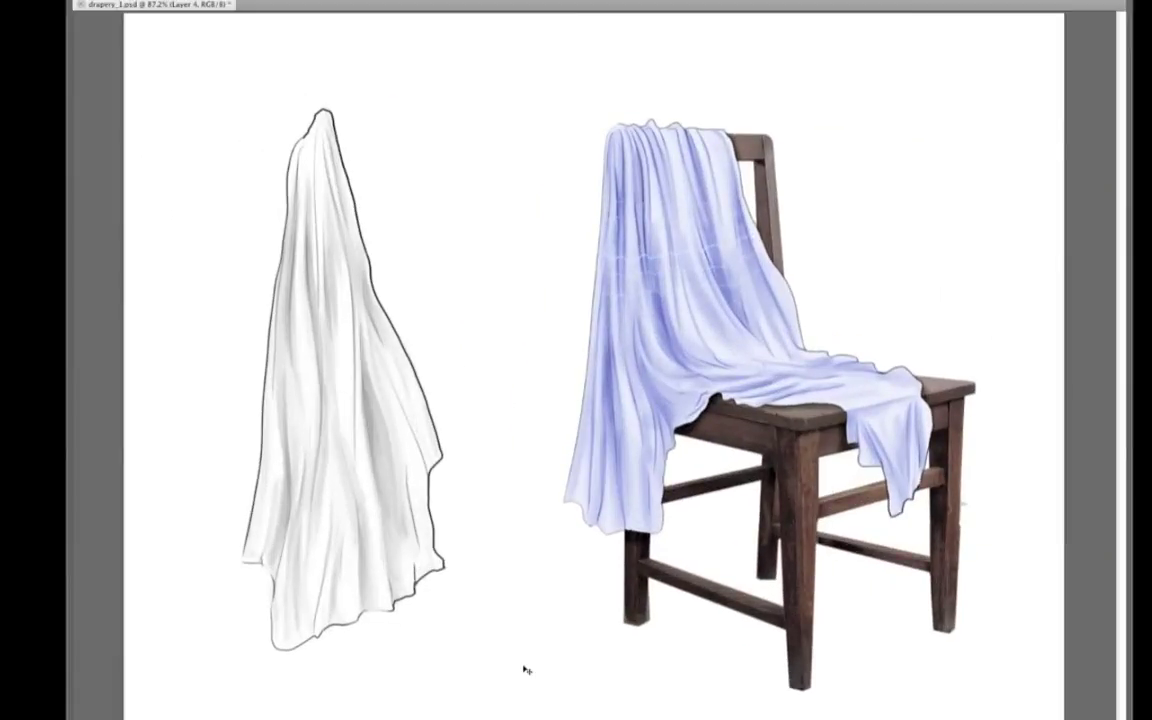